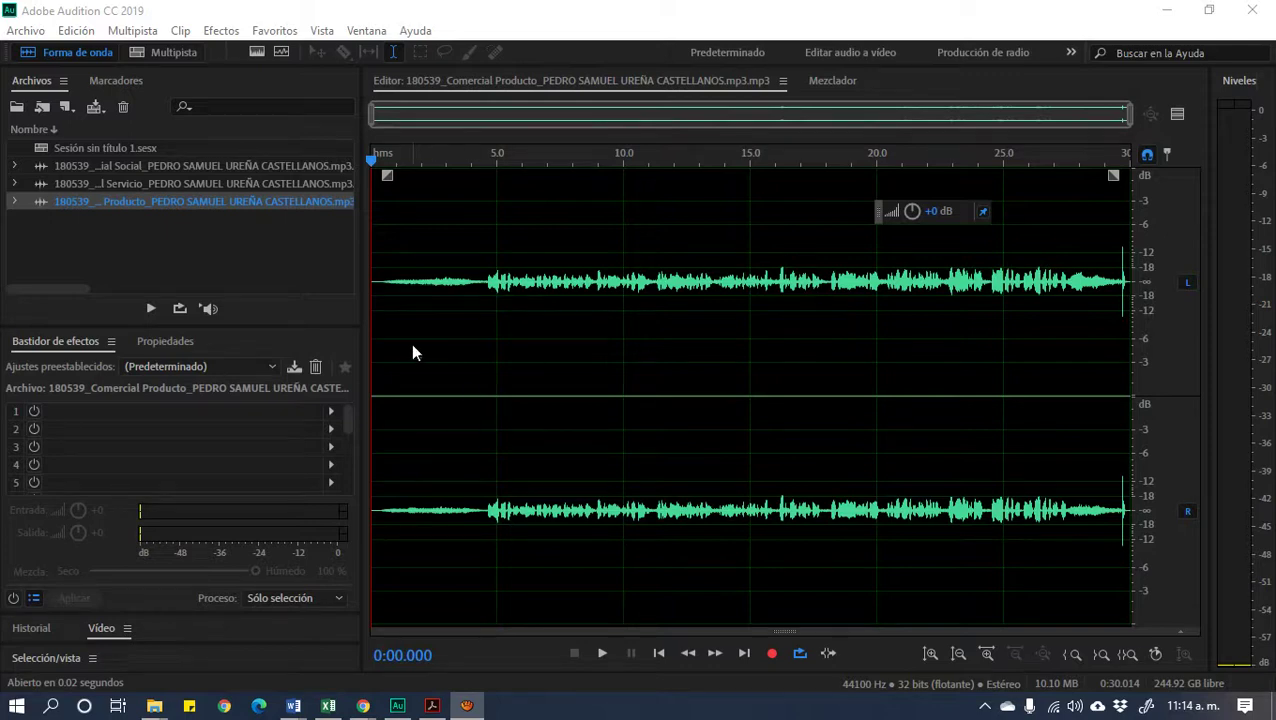
Narrow the Files and Effects Rack panels to widen the waveform editor, and re-dock the Levels meter vertically beside it
drag(366, 306, 3, 318)
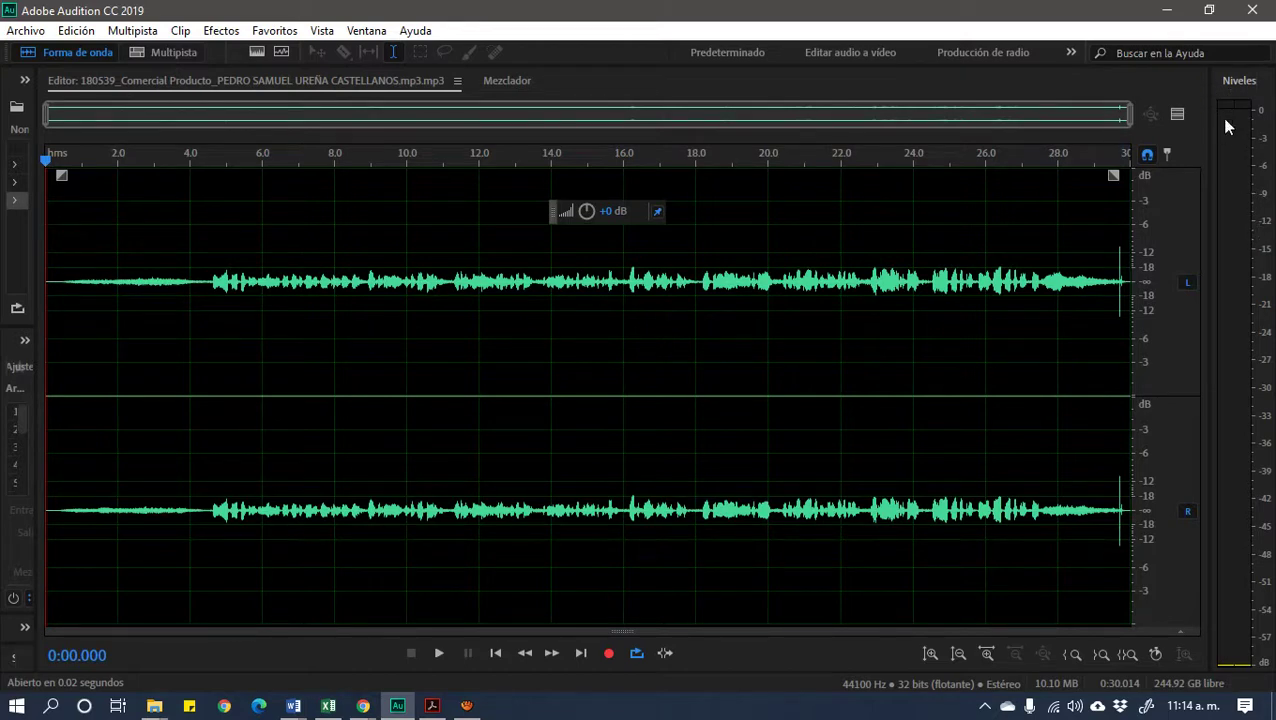
drag(1232, 88, 740, 662)
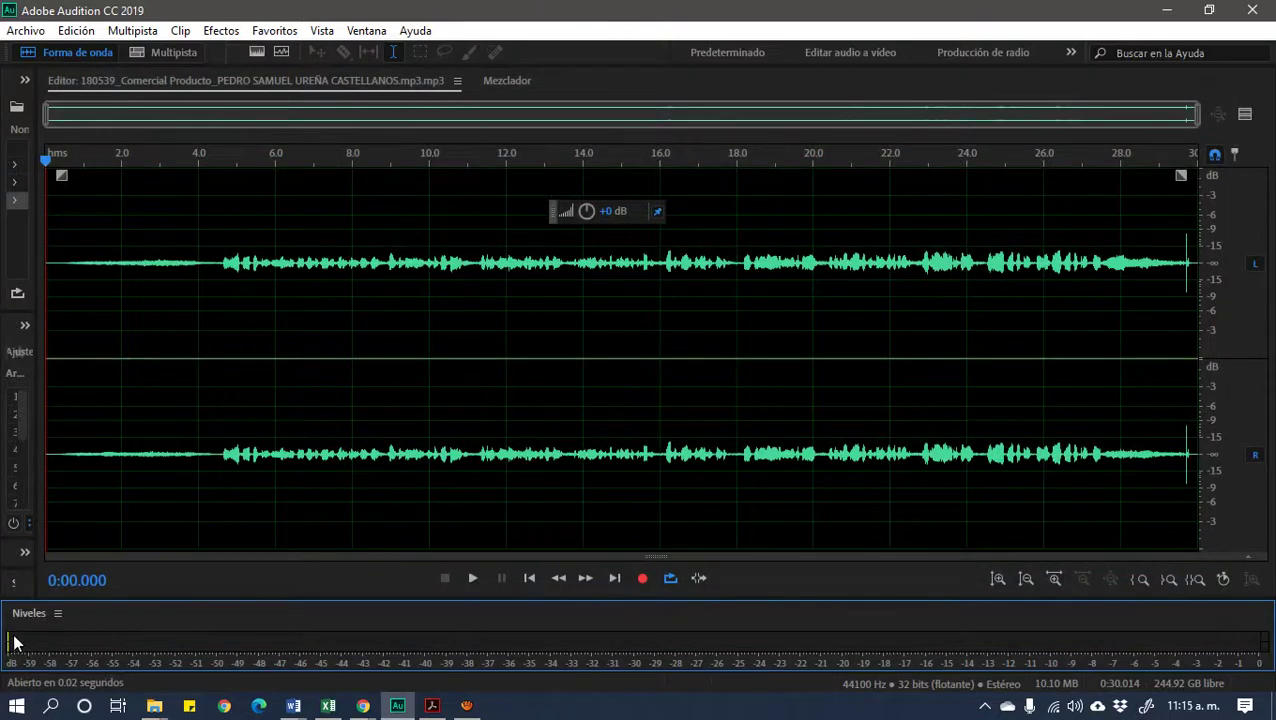
drag(68, 624, 1274, 165)
drag(637, 182, 1222, 212)
scroll(894, 114, down, 1)
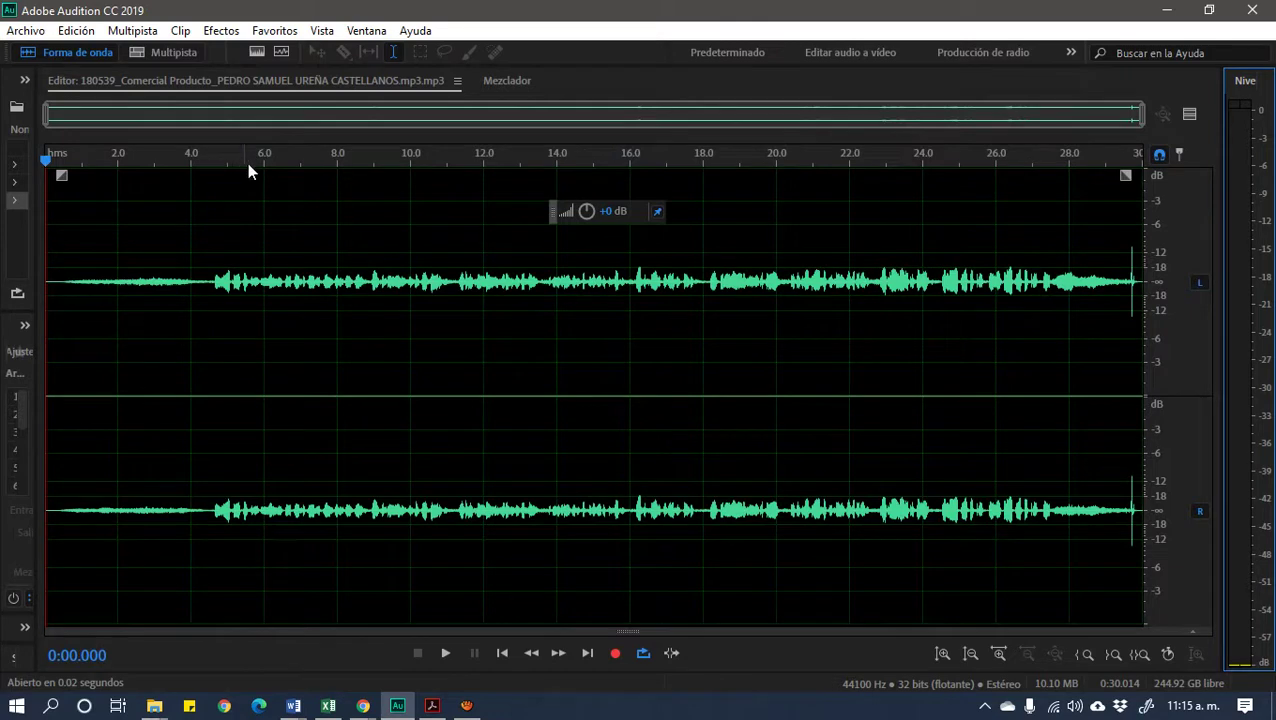
Play the product commercial from about 6 s and again from about 19.5 s to check its level on the meter
click(273, 160)
key(space)
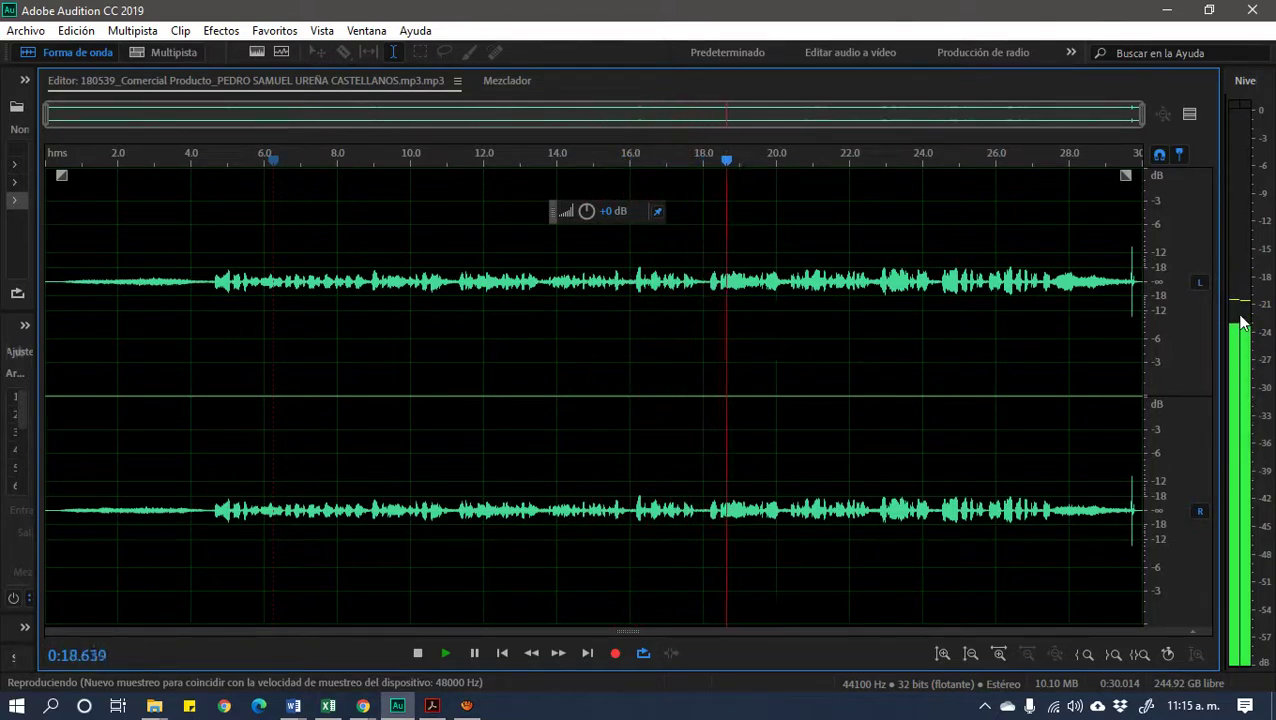
click(814, 342)
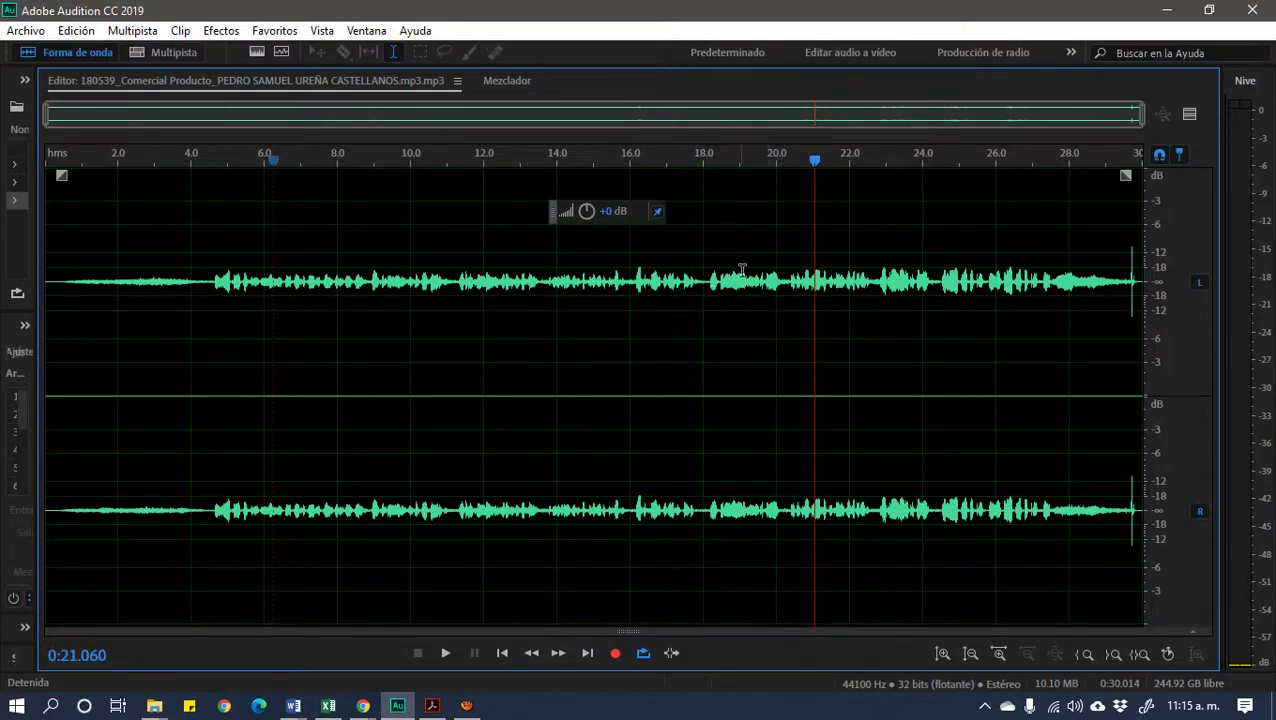
click(755, 295)
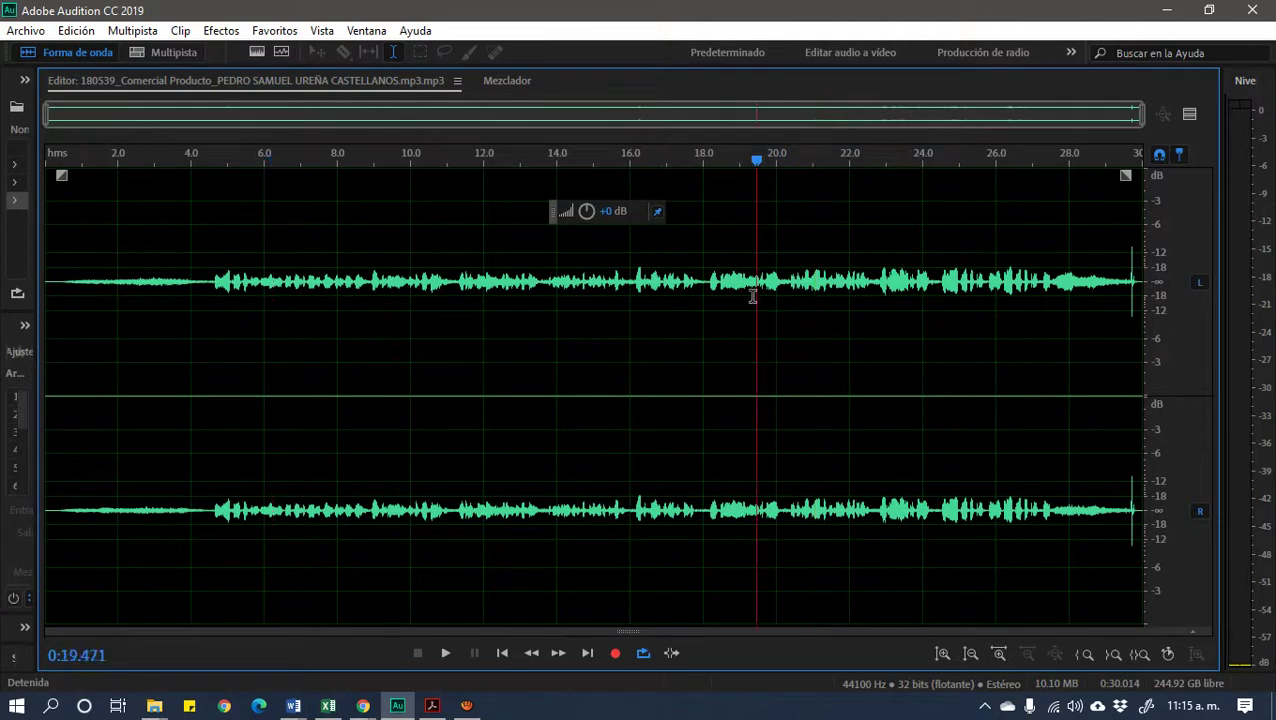
key(space)
key(space)
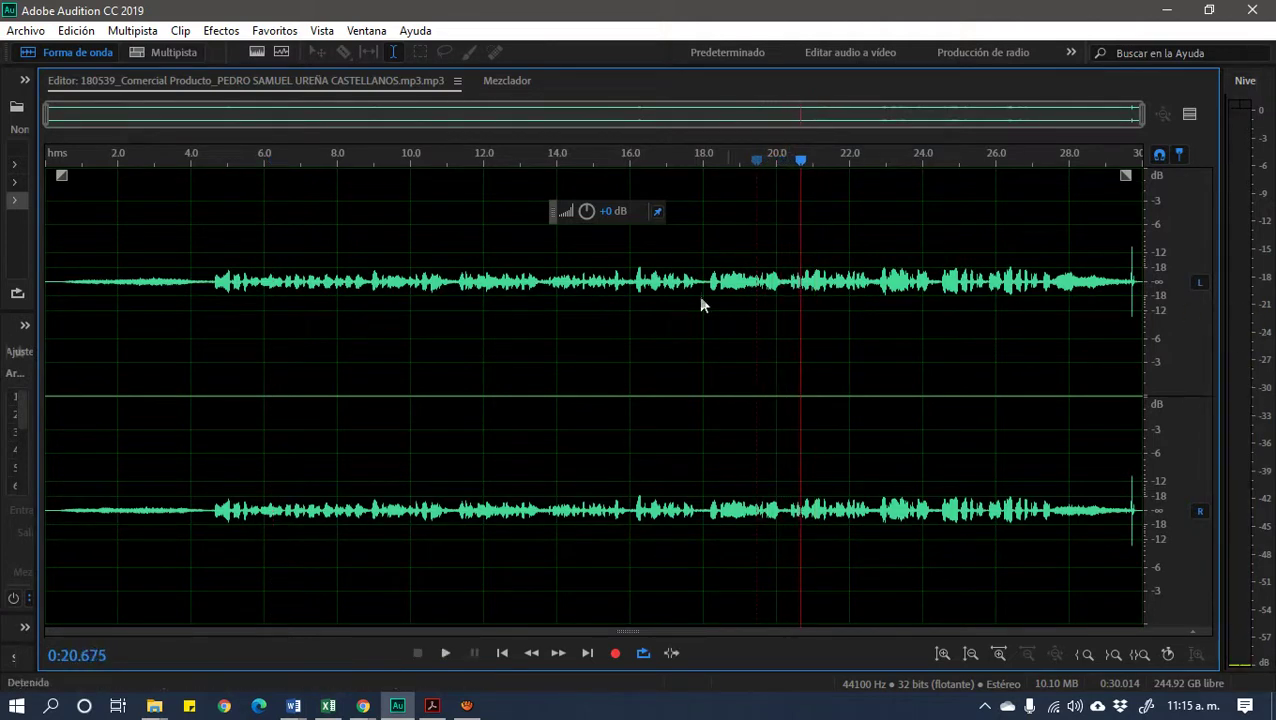
Amplify the whole product commercial by 10 dB
click(612, 211)
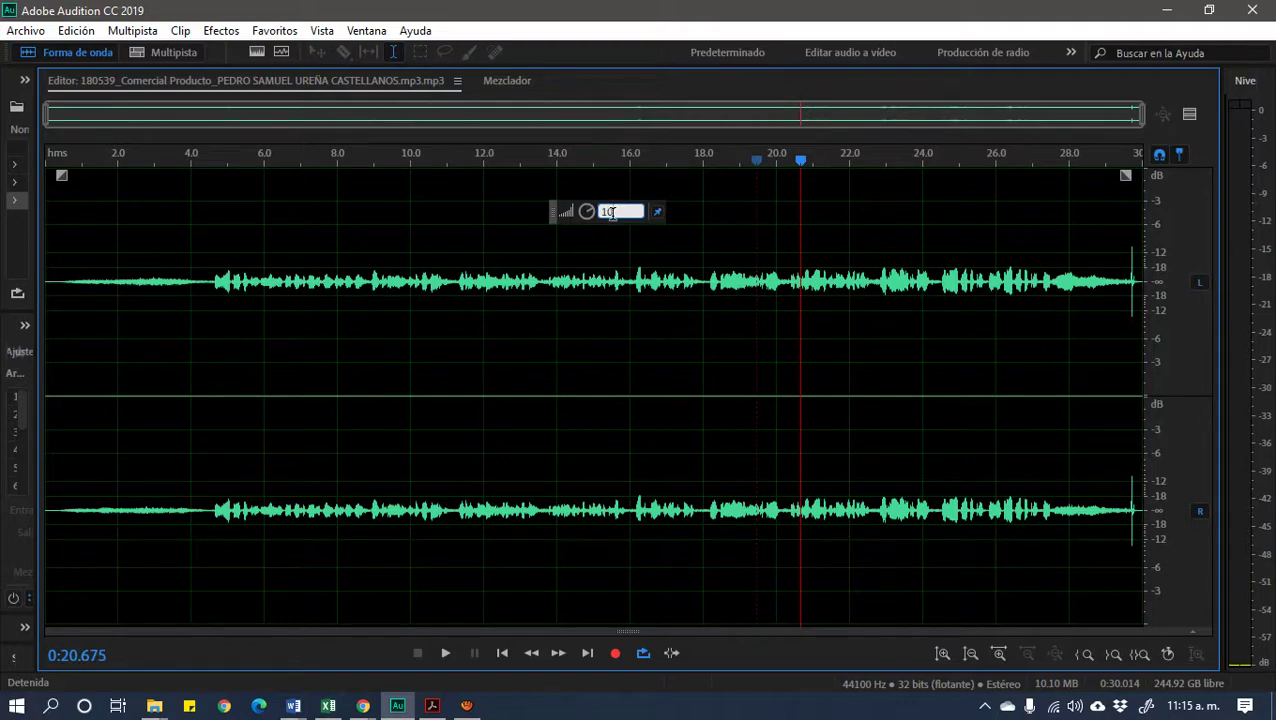
key(Return)
click(666, 370)
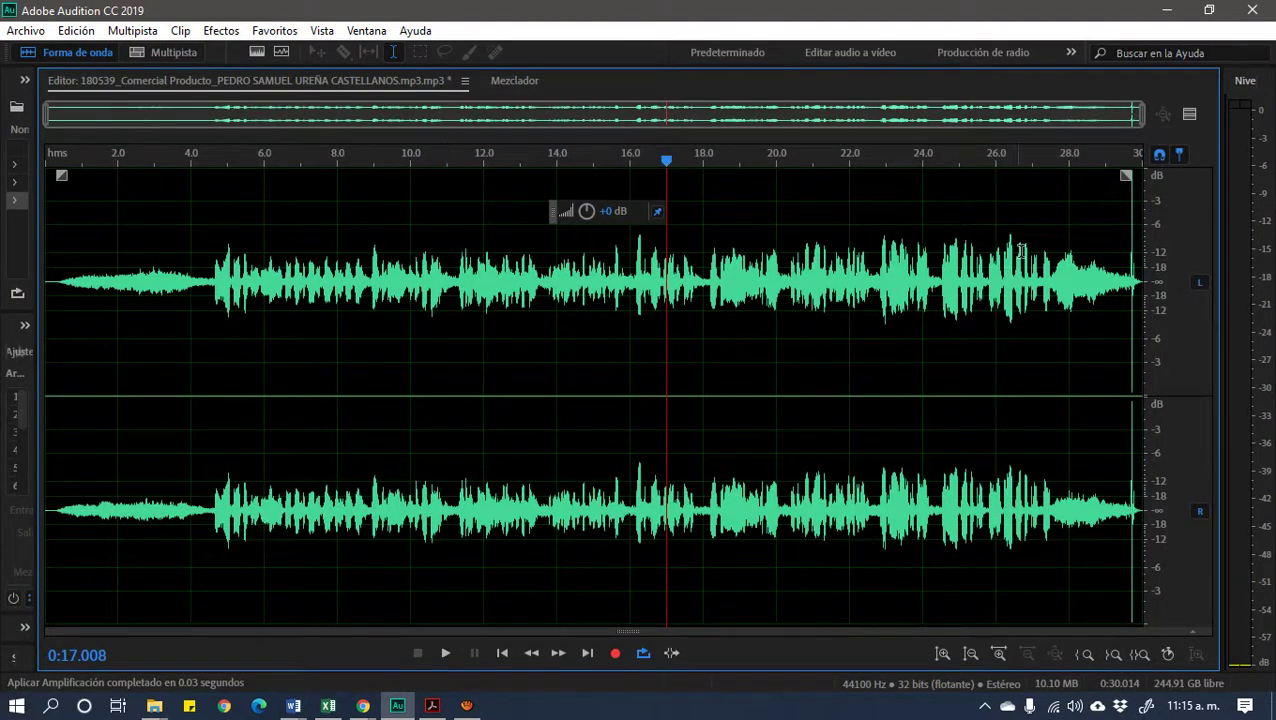
Inspect the amplified waveform against the decibel scale and play it from about 22.8 s to check its level
scroll(1166, 280, down, 3)
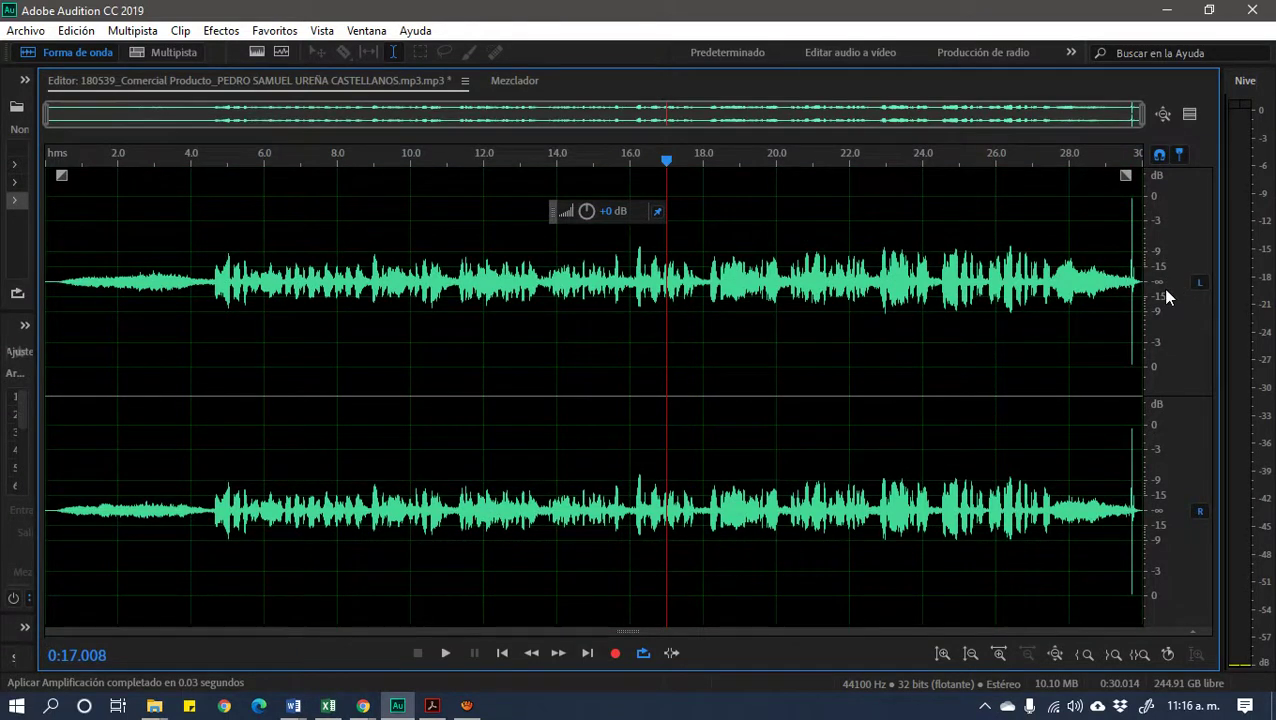
scroll(1165, 295, up, 4)
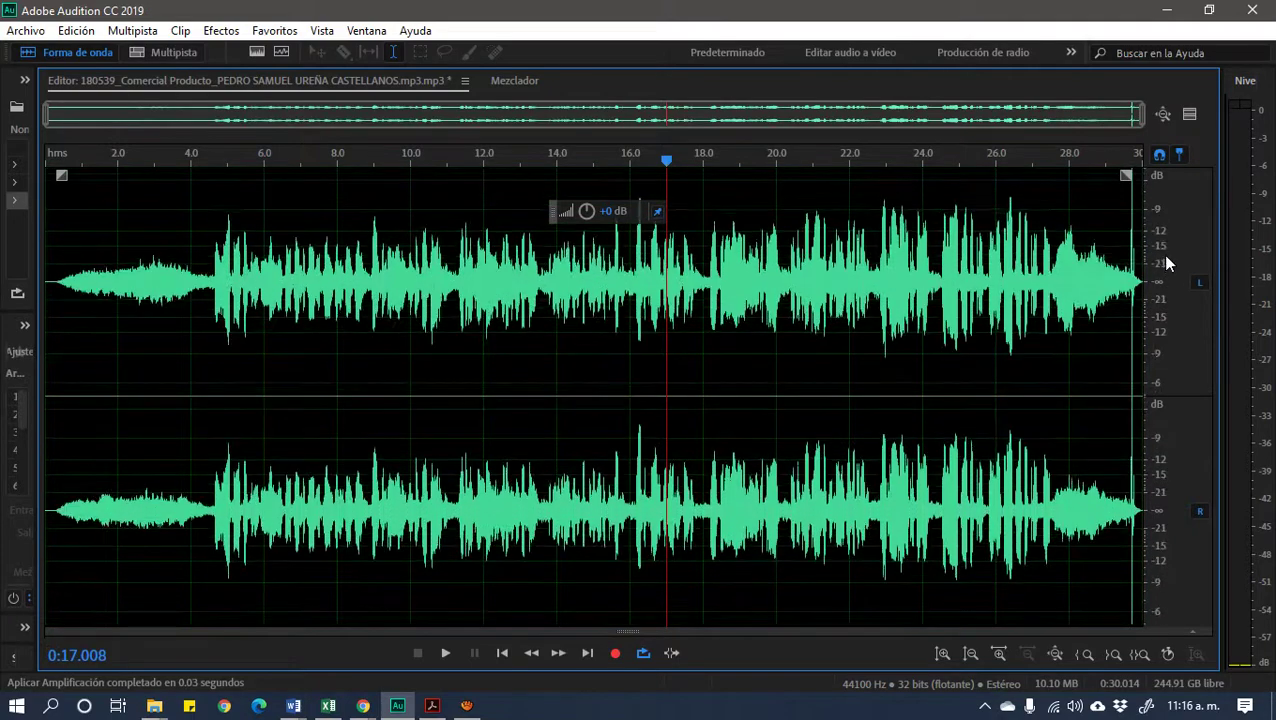
scroll(1164, 257, up, 2)
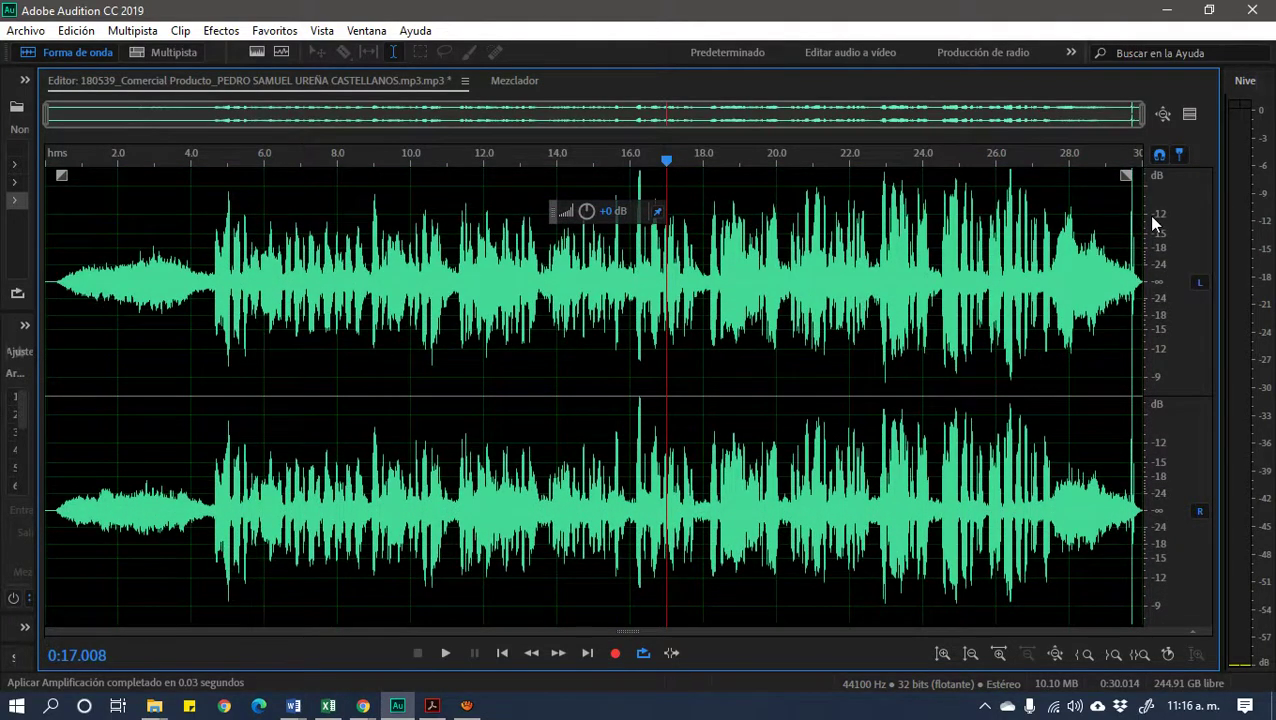
scroll(1150, 216, down, 1)
scroll(1160, 222, up, 1)
click(877, 270)
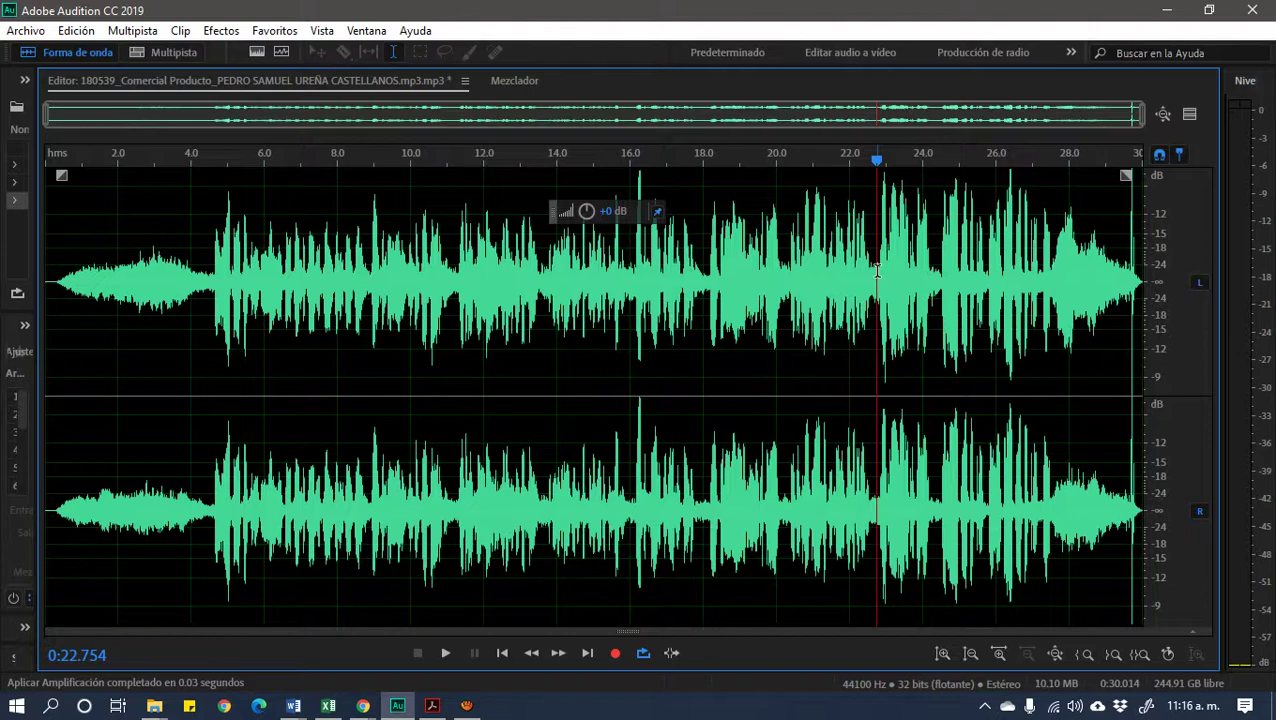
key(space)
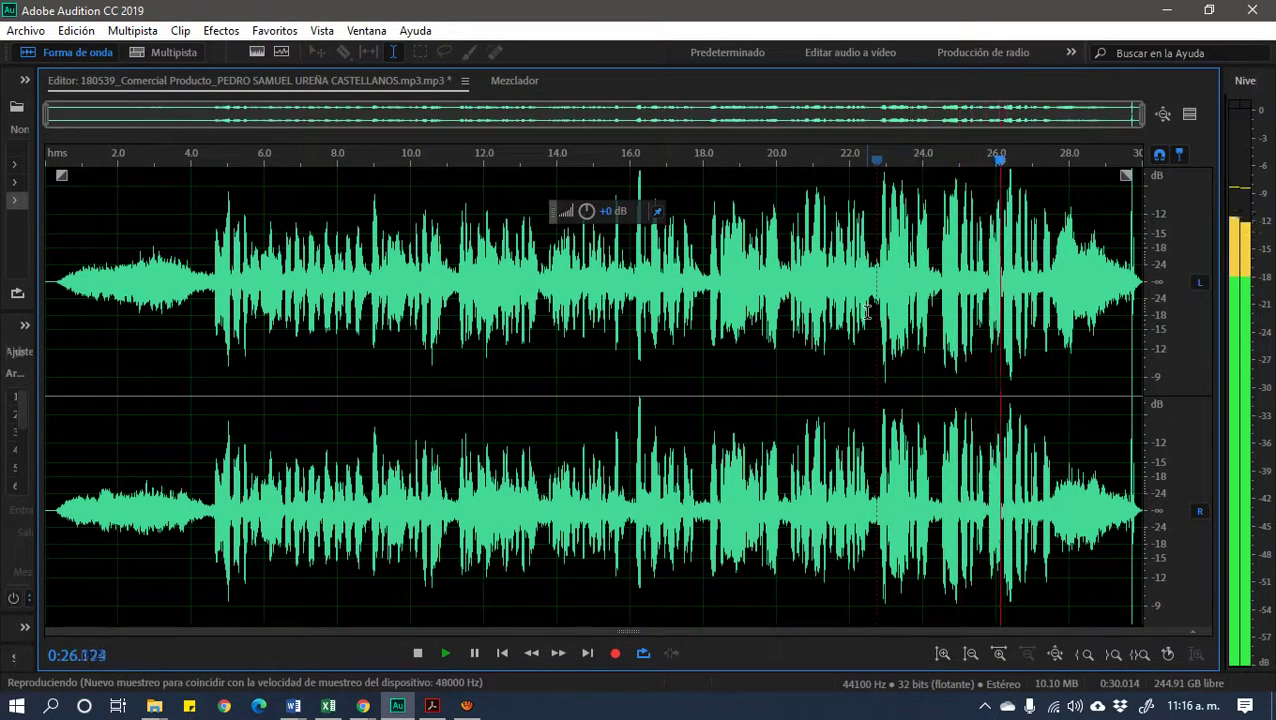
key(space)
Replay passages from about 25 s, 24.6 s and 18.4 s to compare their peaks on the level meter
click(964, 276)
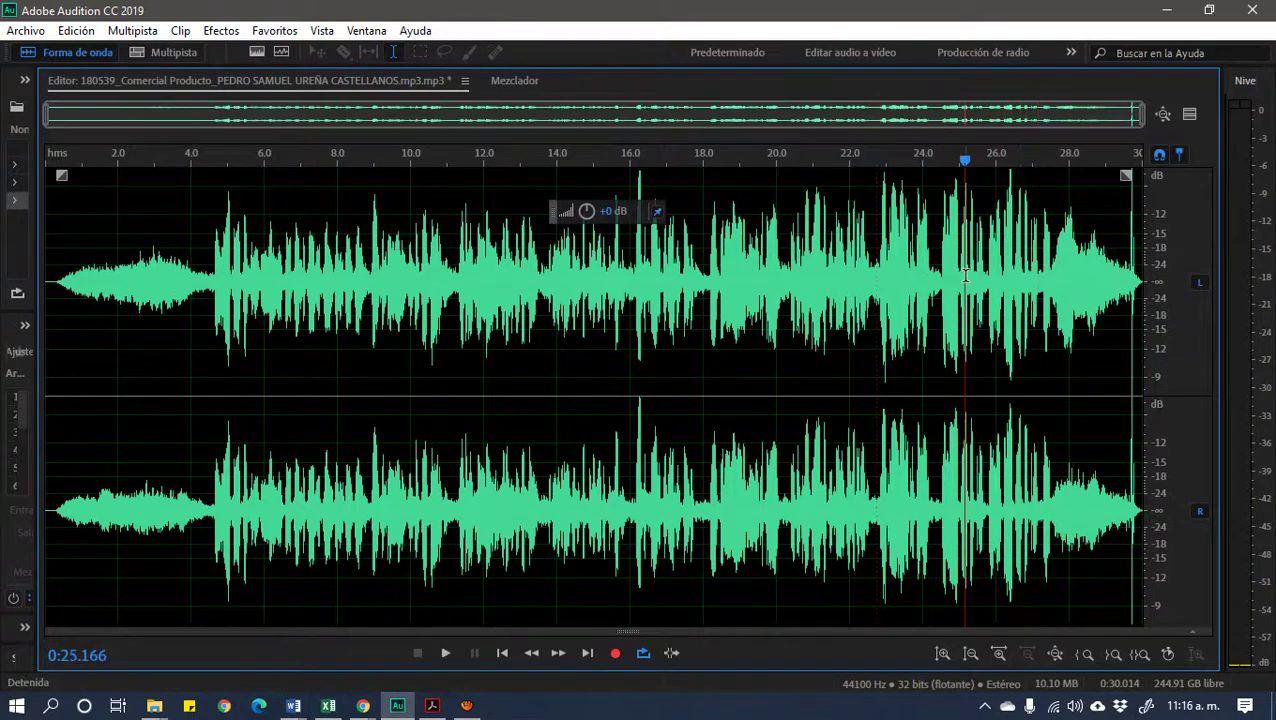
key(space)
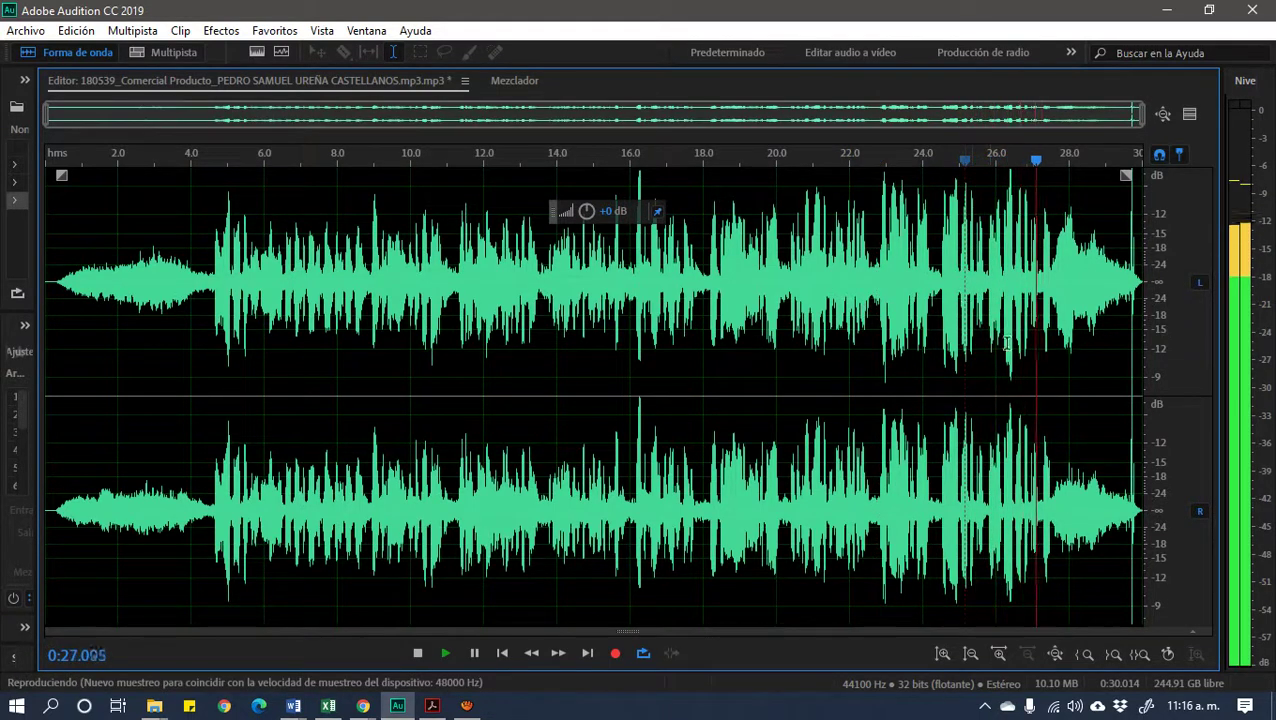
key(space)
click(945, 266)
key(space)
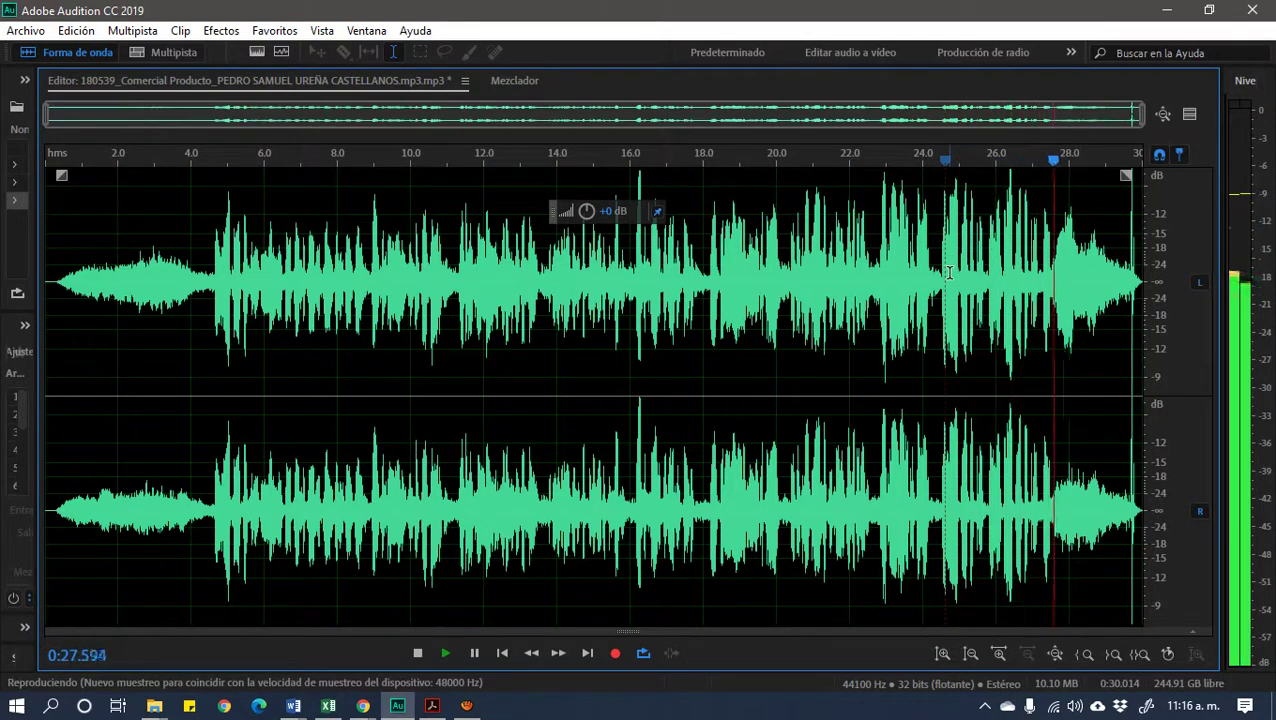
key(space)
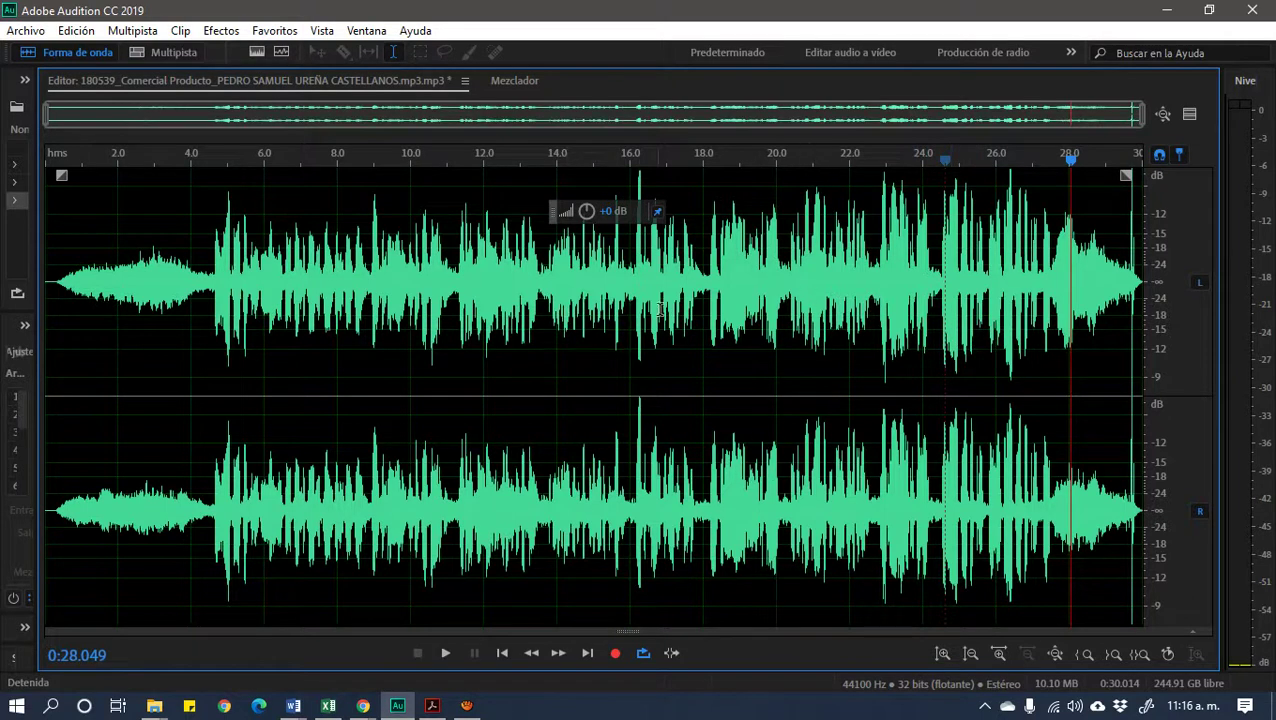
click(722, 298)
key(space)
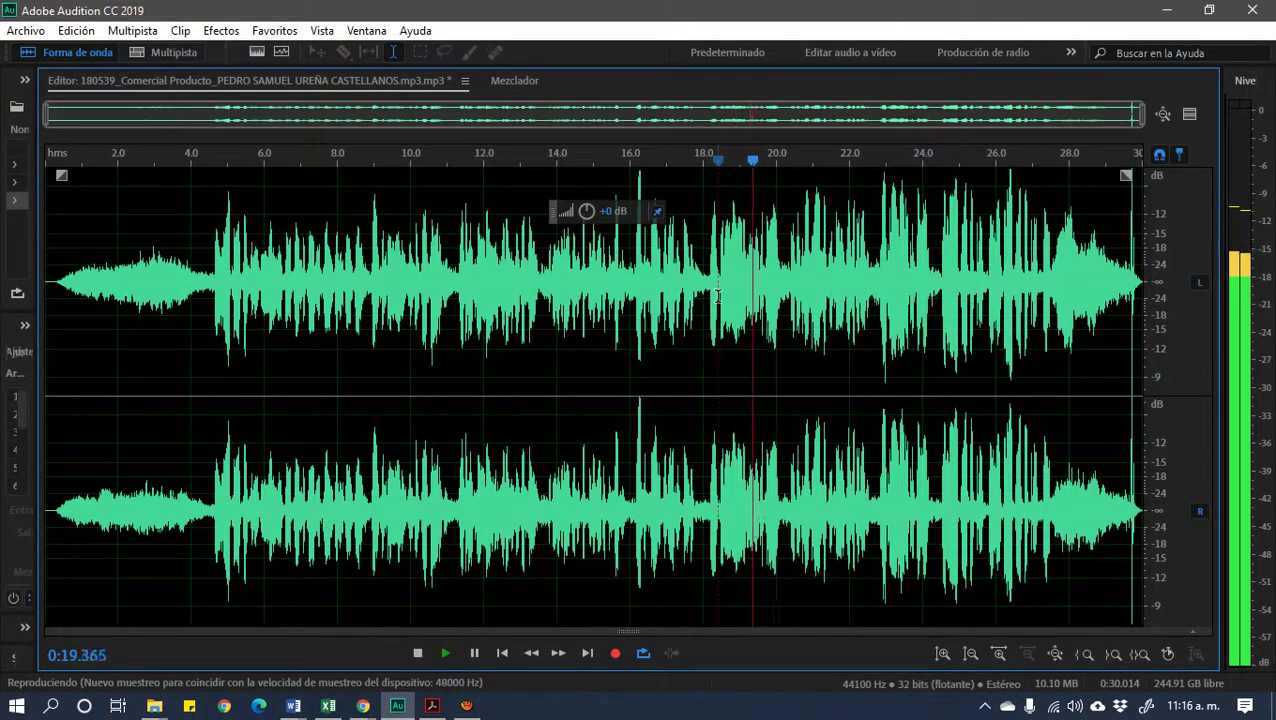
key(space)
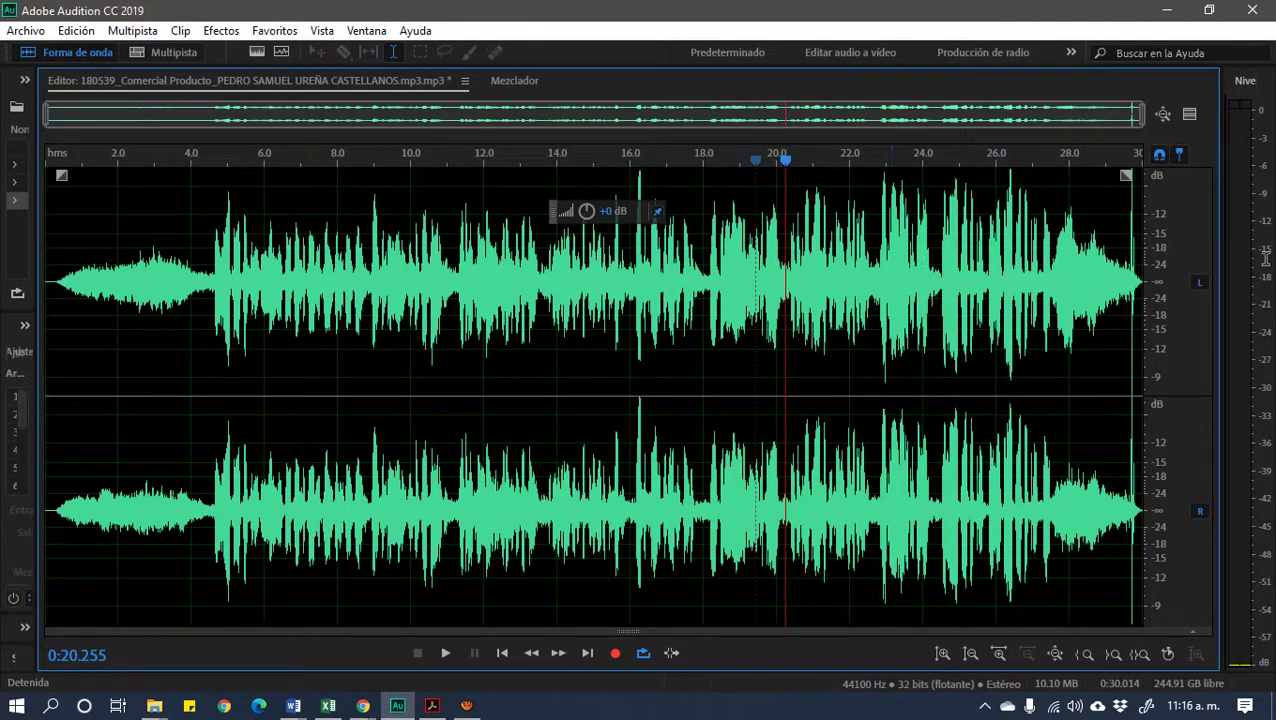
Raise the whole file's volume slightly further and clear the selection
mouse_move(607, 212)
mouse_down()
mouse_move(628, 213)
mouse_move(615, 216)
mouse_up()
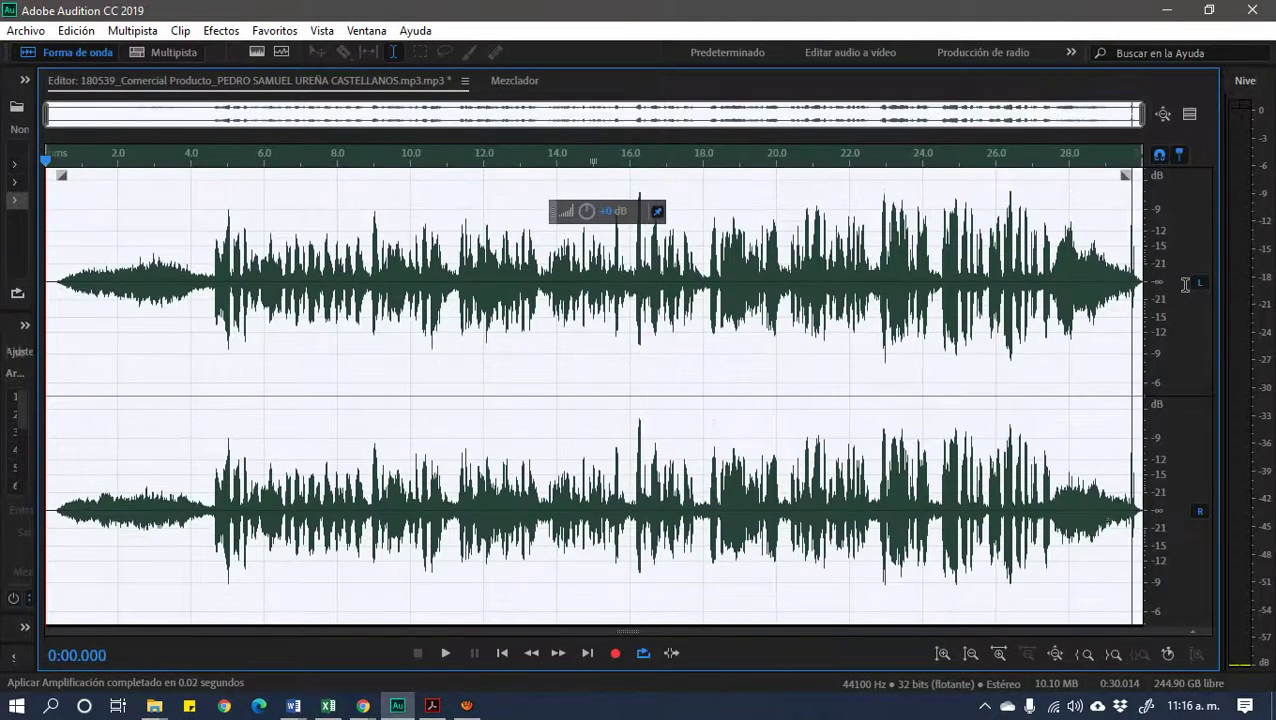
click(777, 293)
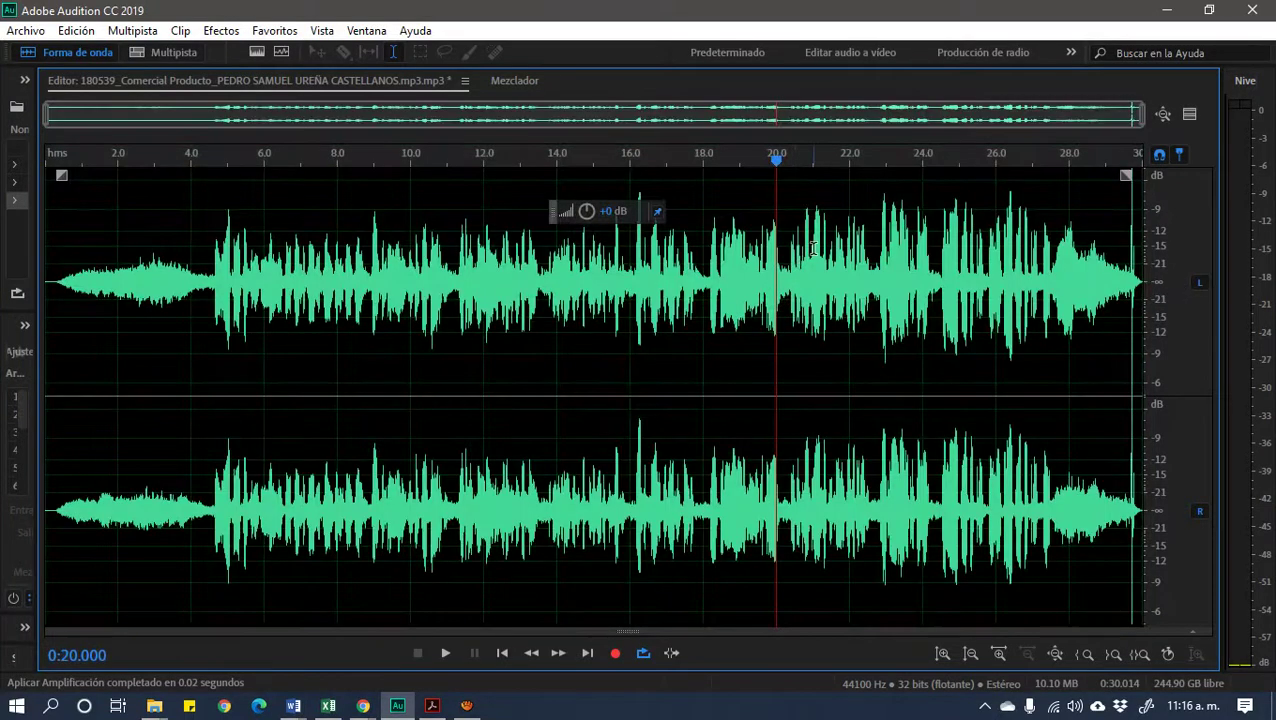
click(742, 265)
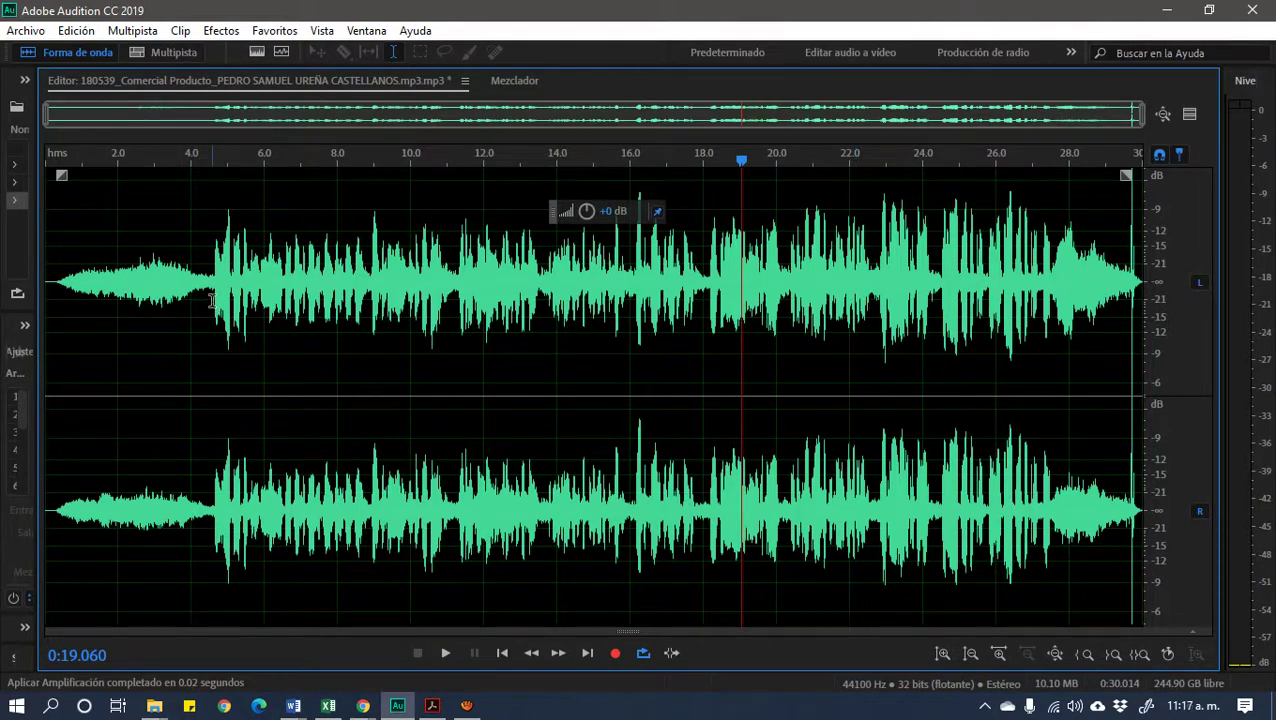
Try a strong volume boost on only the opening section from 0 to about 4.5 s, and revert it
drag(211, 302, 31, 308)
drag(612, 212, 725, 227)
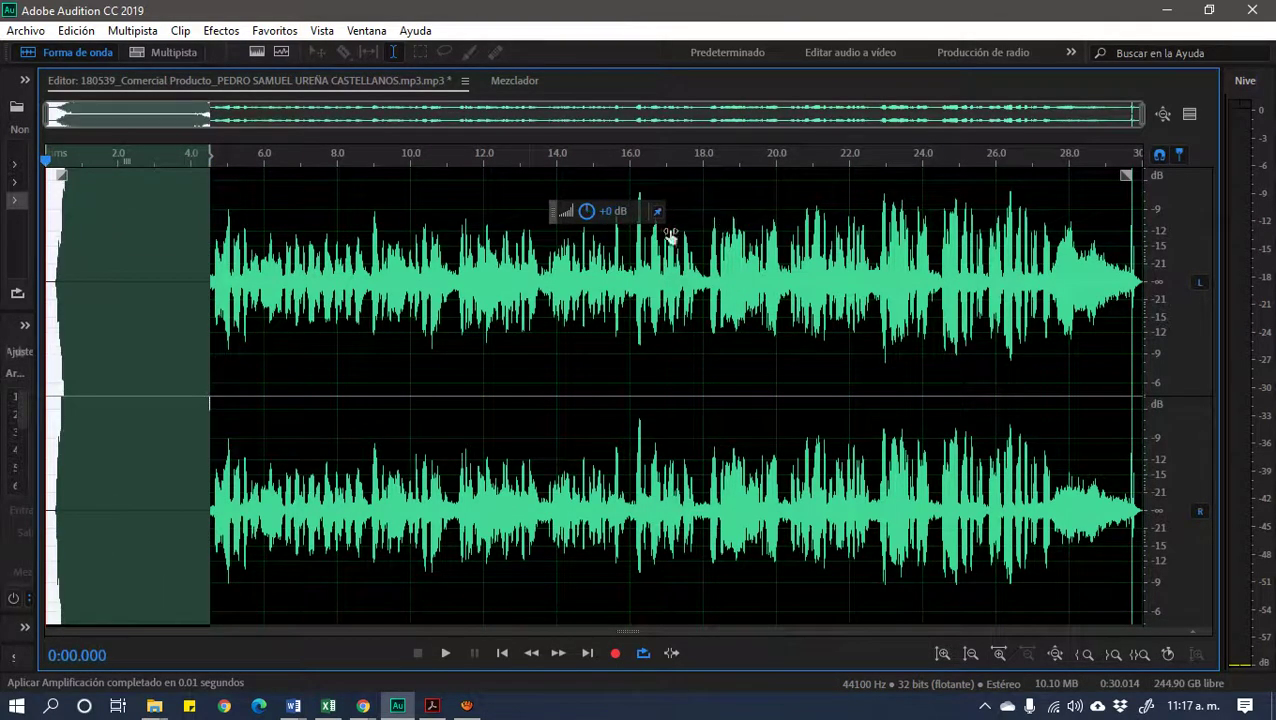
click(342, 352)
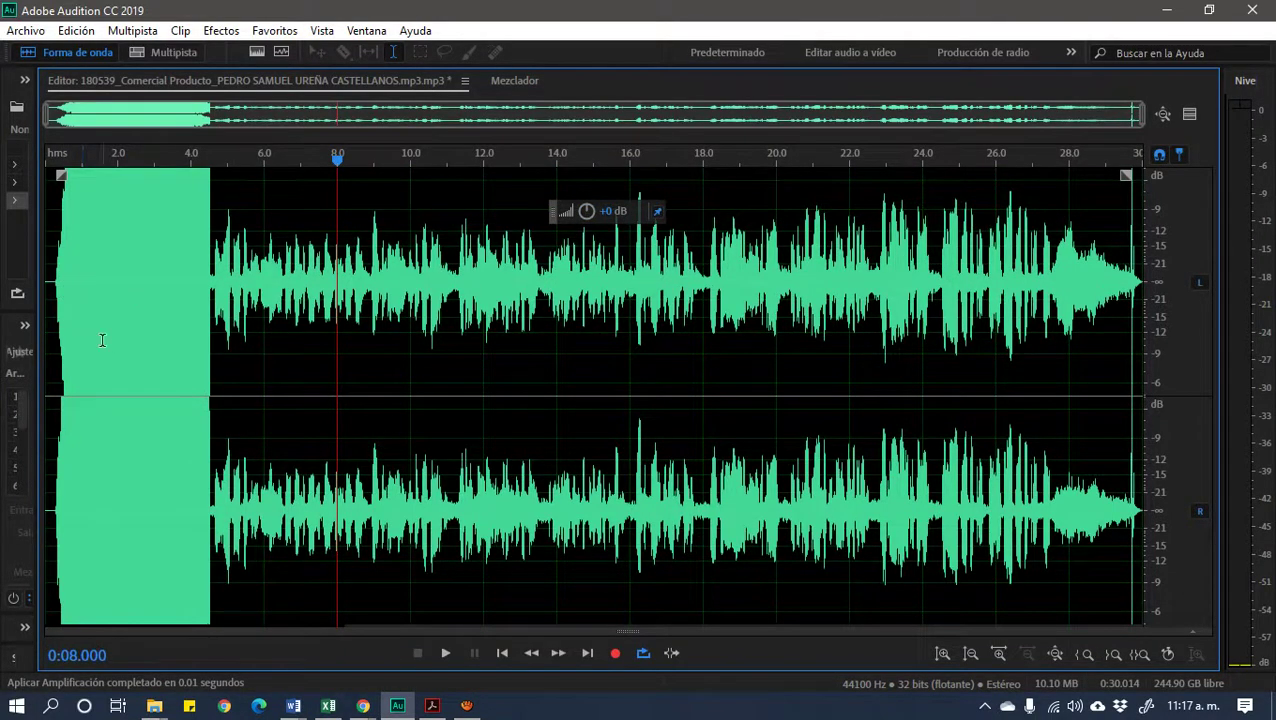
drag(587, 211, 589, 220)
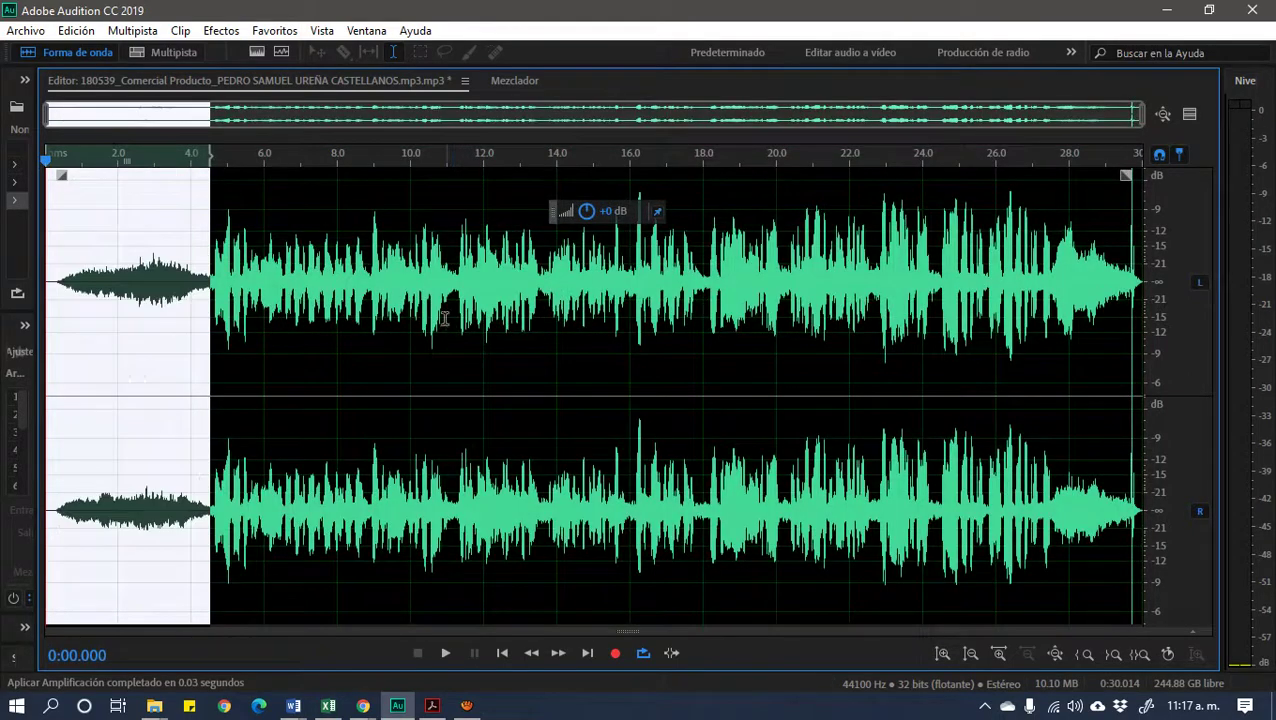
click(419, 302)
Widen the file list again and add the Comercial Social file to track 1 of the multitrack session, trimmed to about 3 s
key(grave)
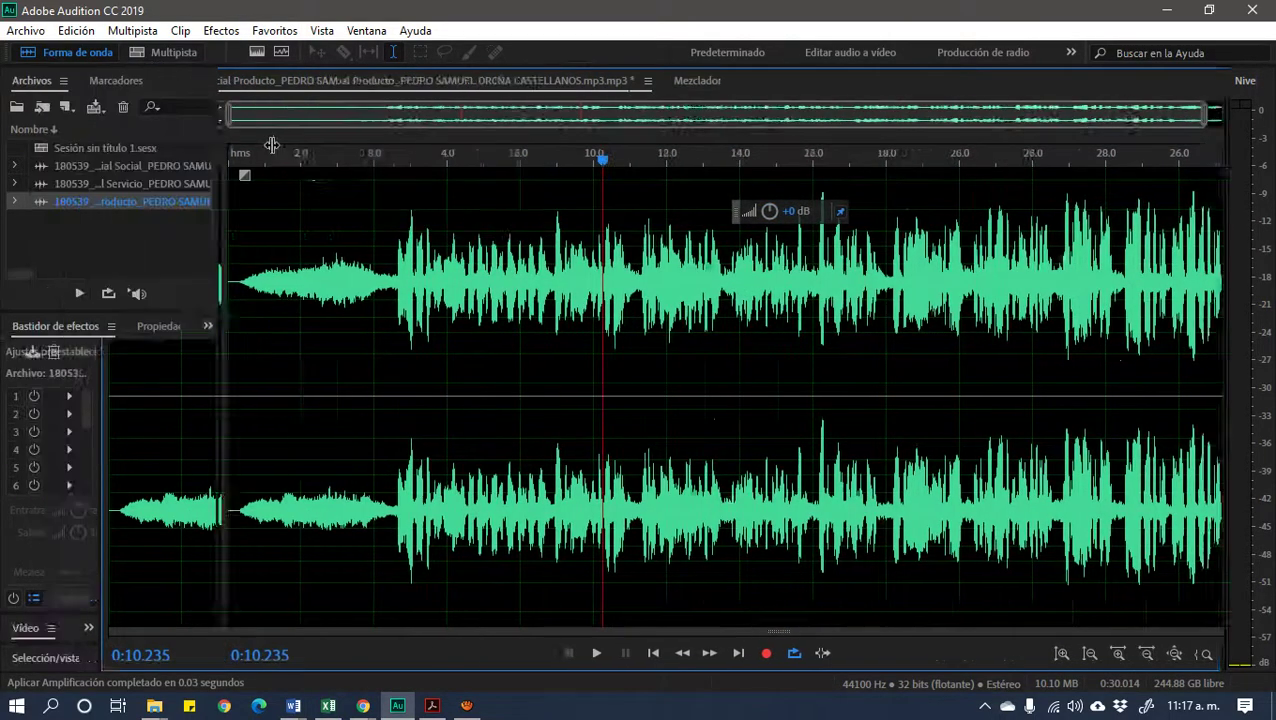
click(172, 55)
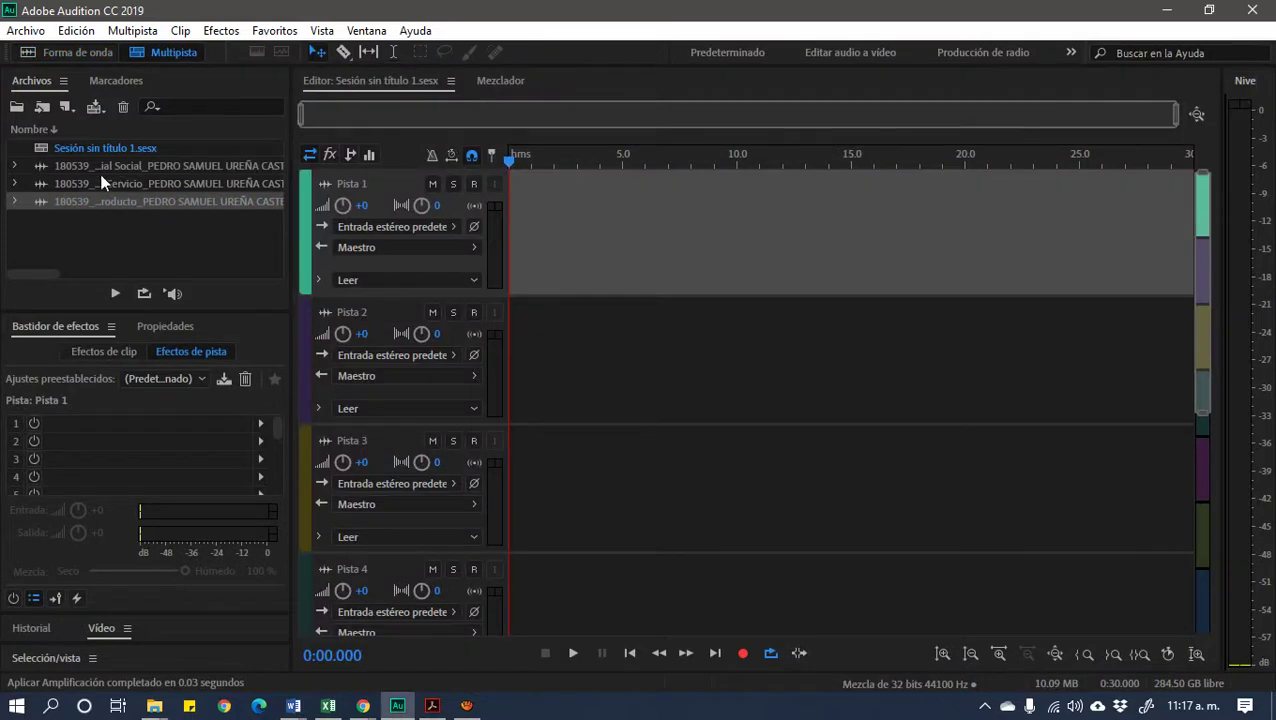
drag(100, 173, 491, 211)
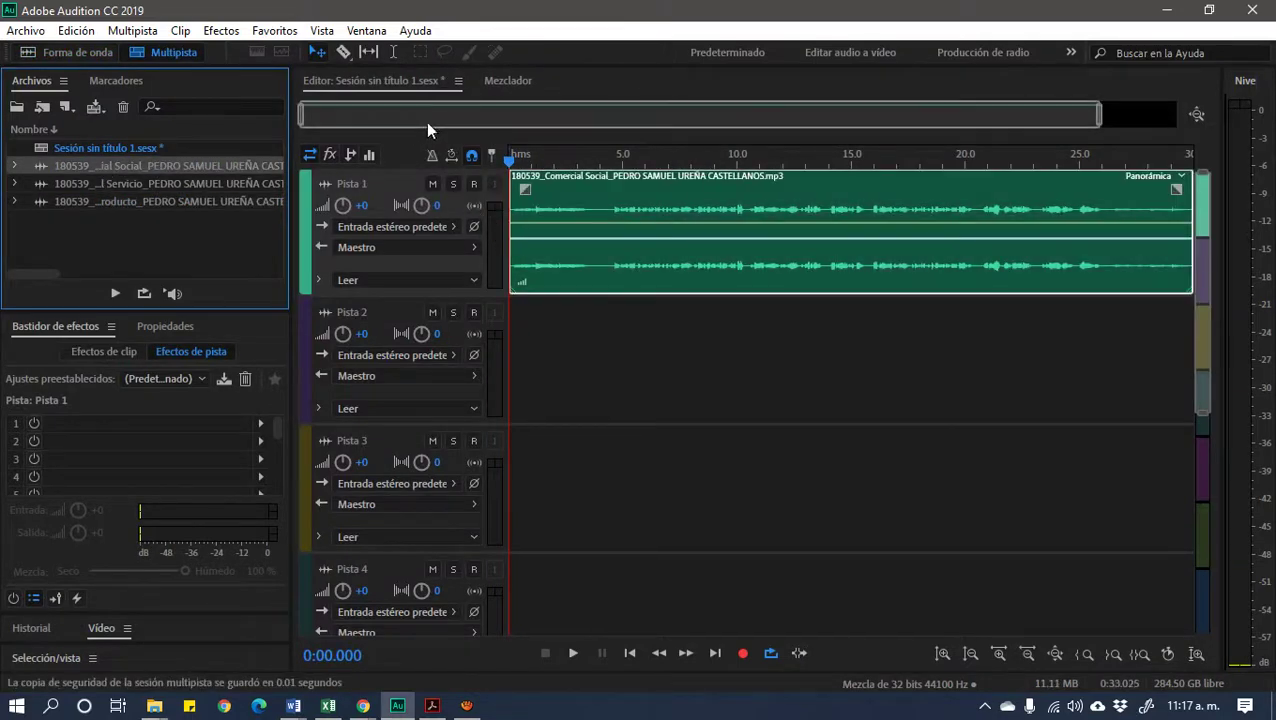
drag(1128, 212, 573, 215)
Place Comercial Servicio on track 2 from about 2.3 s and Comercial Producto on track 3 from about 3.7 s
drag(117, 189, 688, 466)
drag(800, 452, 716, 452)
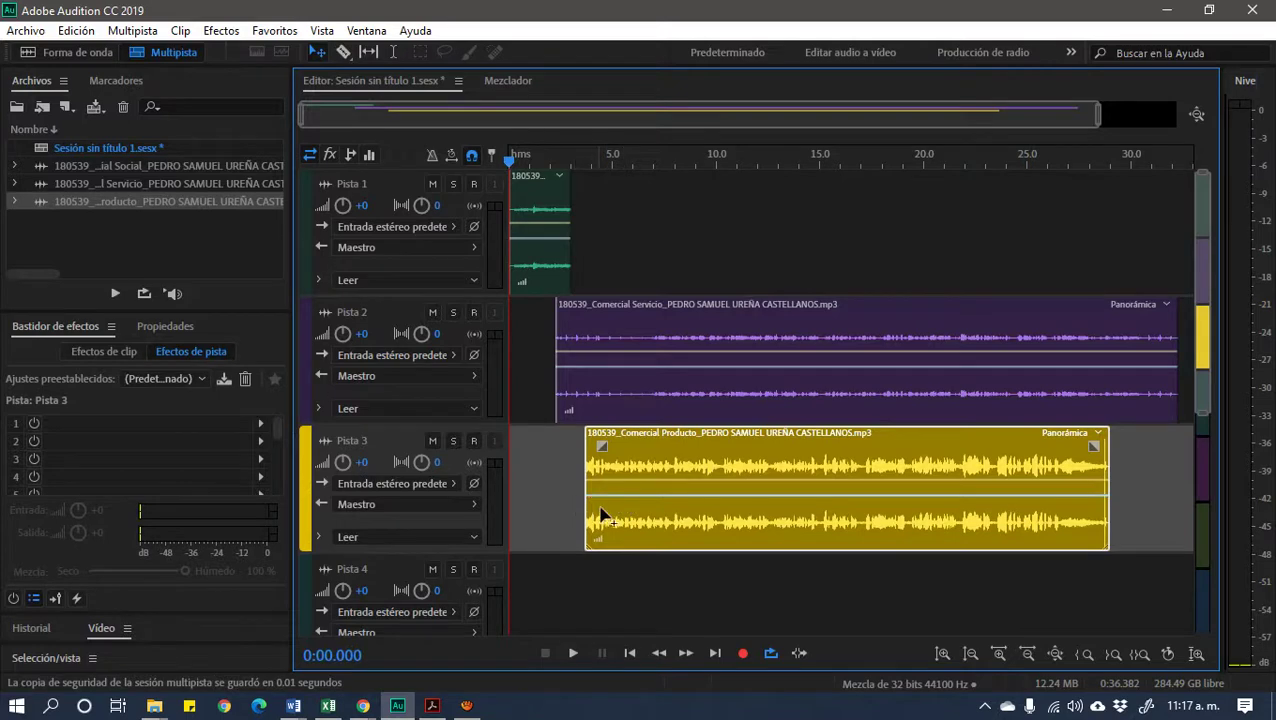
Try shifting the pan envelope of the Comercial Producto clip on track 3, and return it to centre
drag(641, 500, 645, 475)
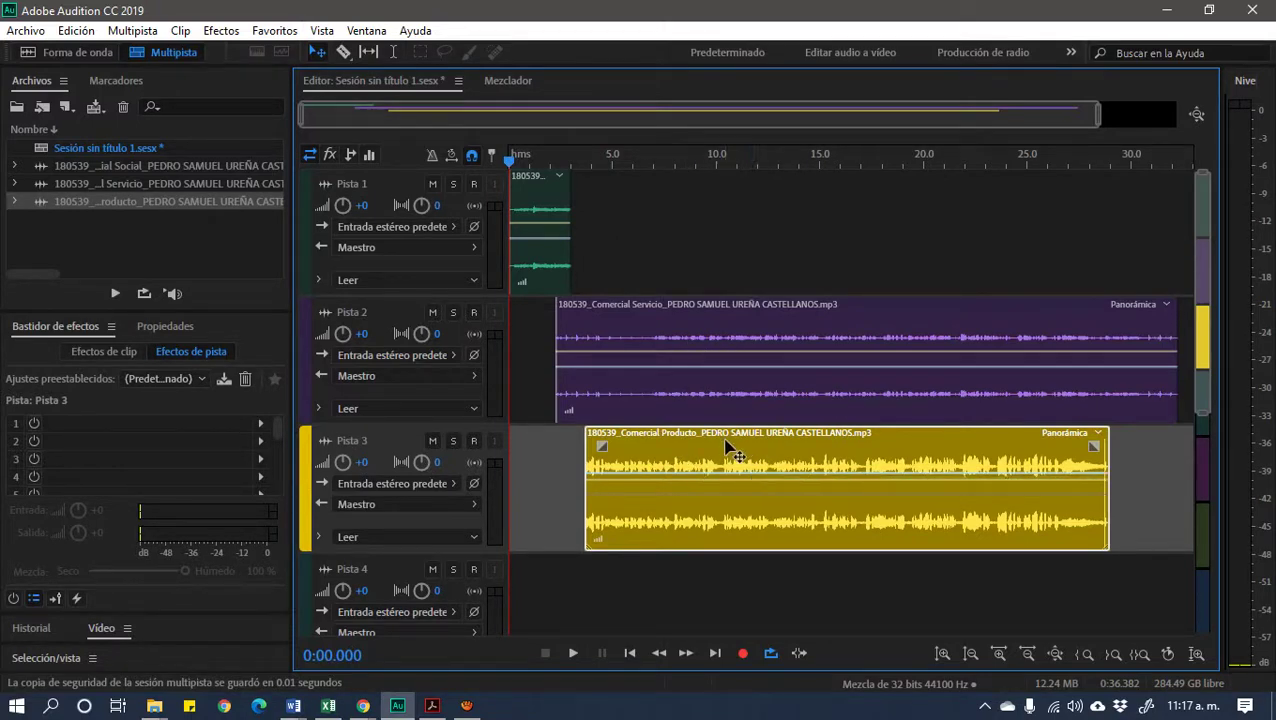
drag(732, 483, 736, 497)
Play the multitrack mix from about 5 s and from about 6.8 s to check the combined output level
click(612, 162)
key(space)
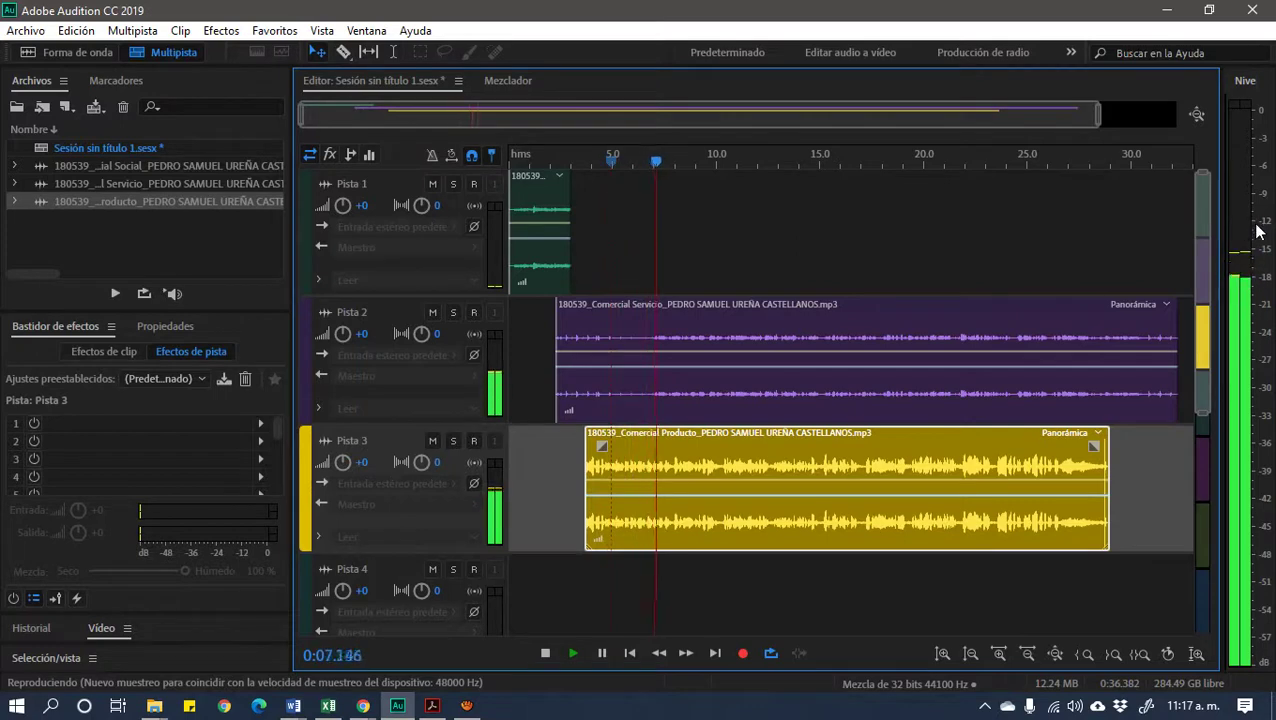
key(space)
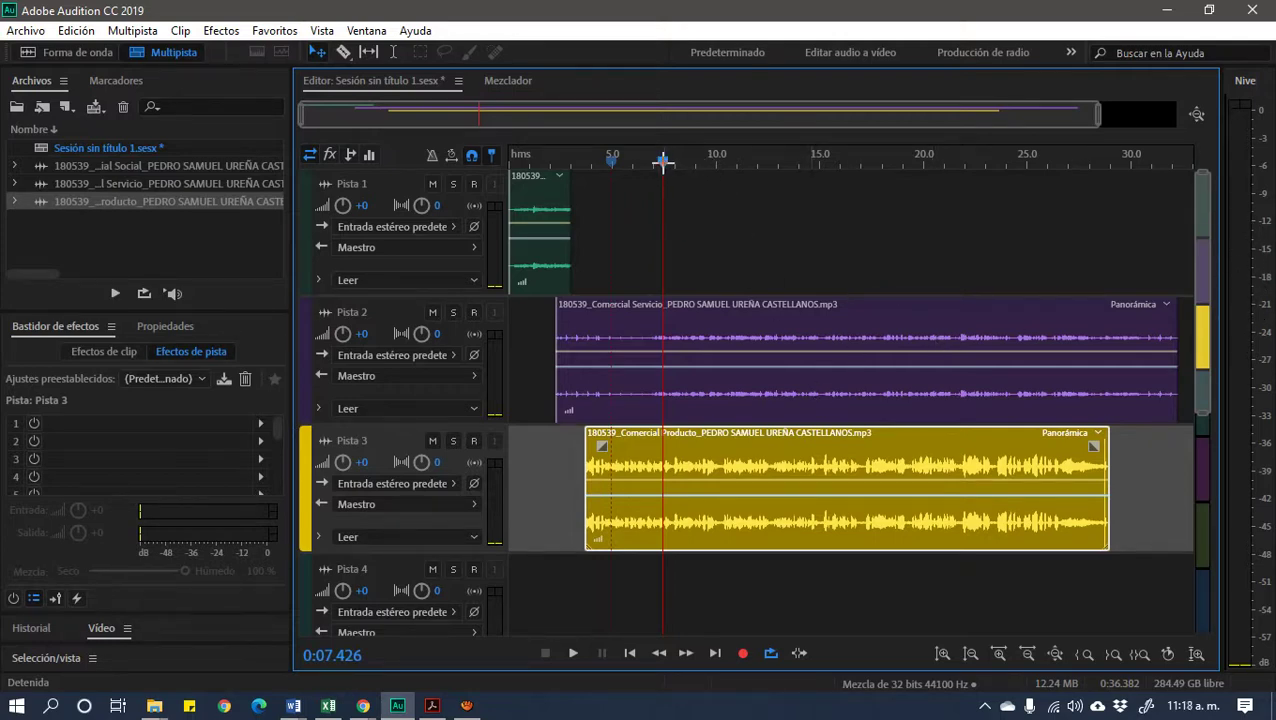
drag(662, 161, 648, 162)
key(space)
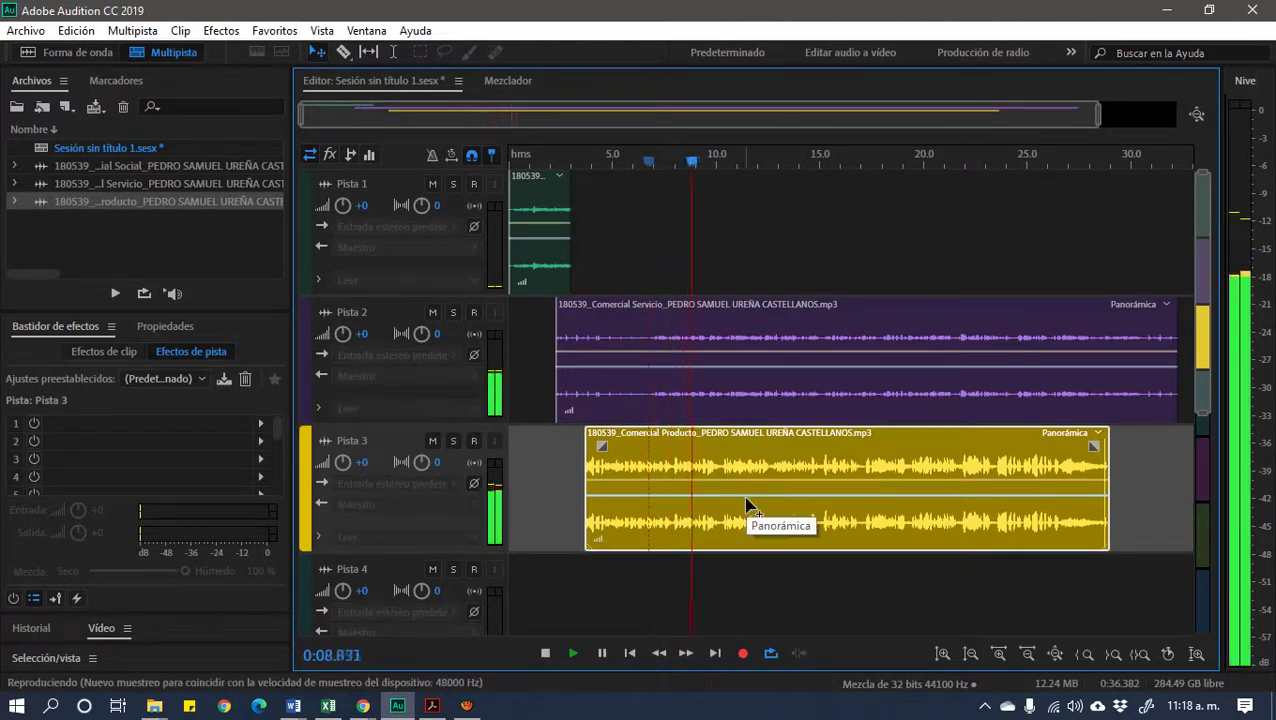
key(space)
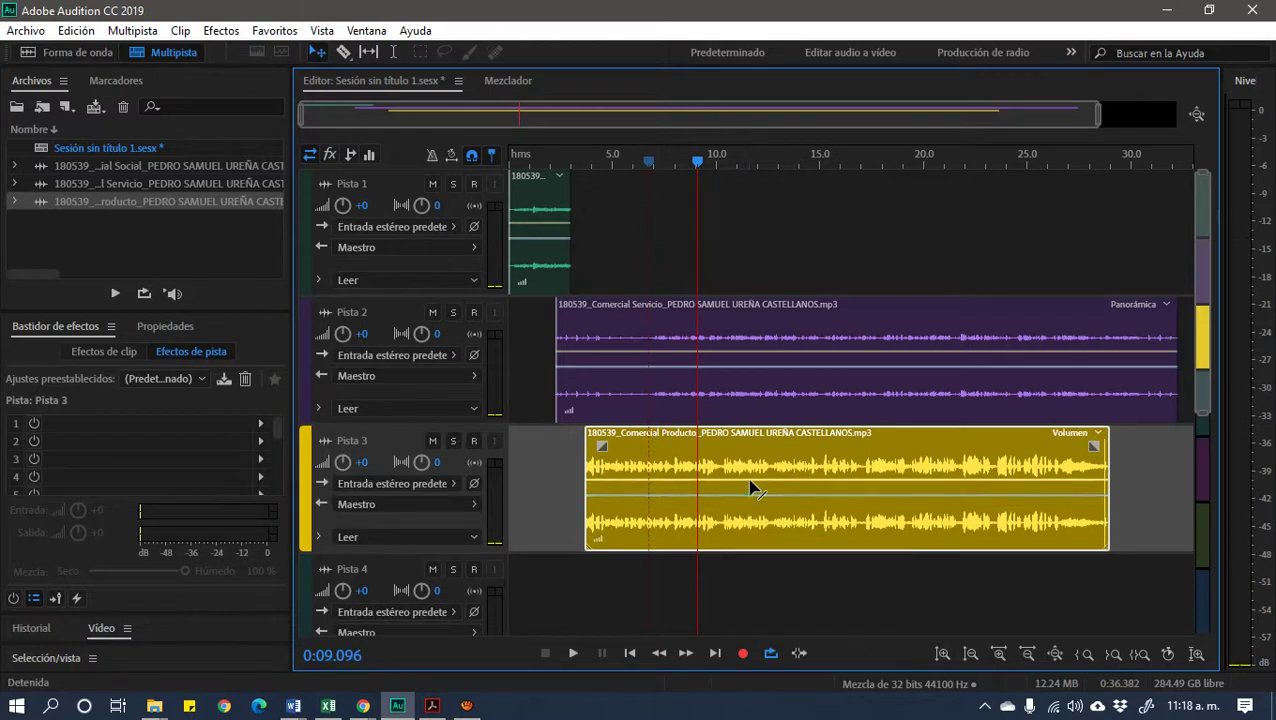
Try raising the Comercial Producto clip's volume envelope on track 3 and lowering that track's mixer fader, restoring both to 0 dB
drag(755, 482, 762, 462)
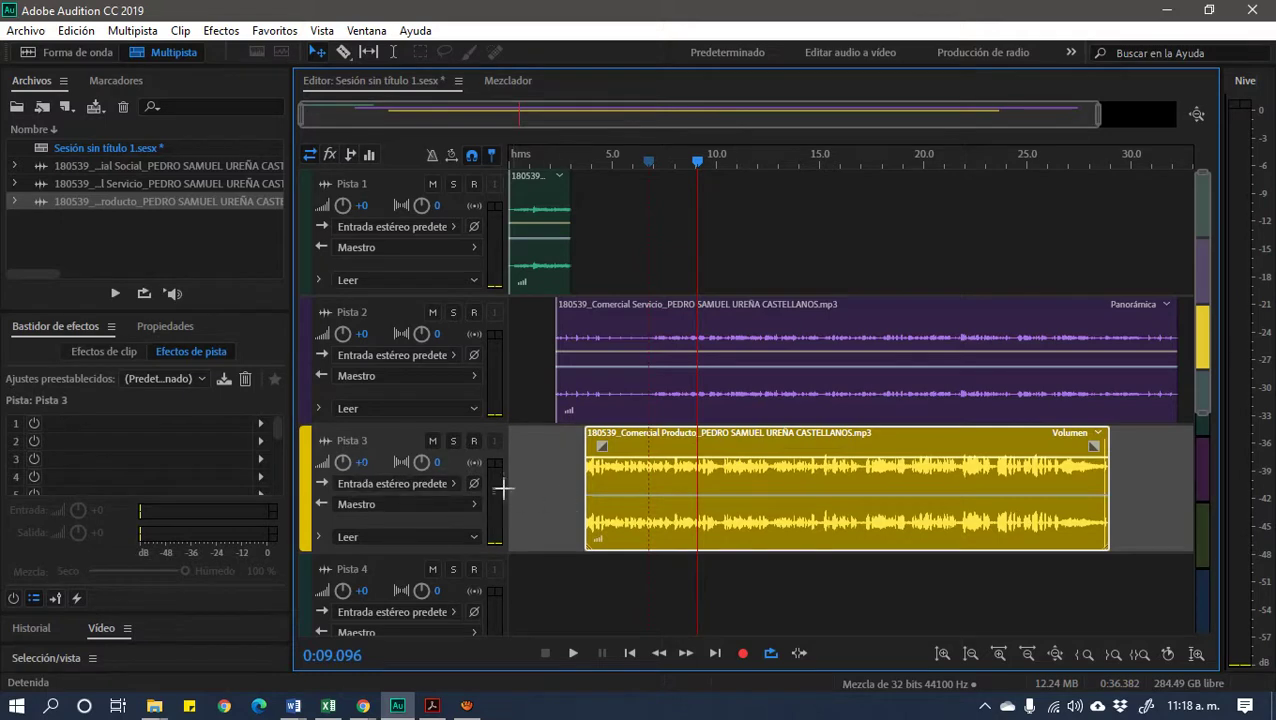
click(538, 468)
click(509, 80)
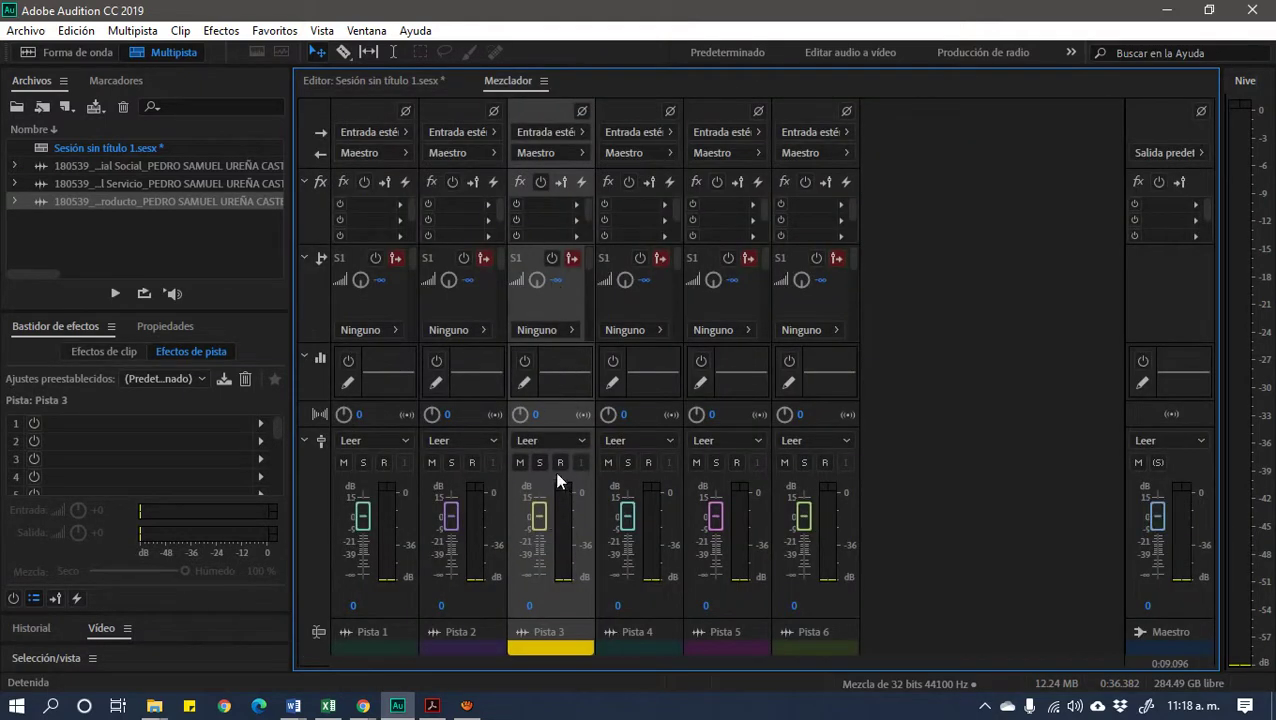
drag(543, 515, 547, 523)
double_click(531, 604)
key(Return)
click(384, 80)
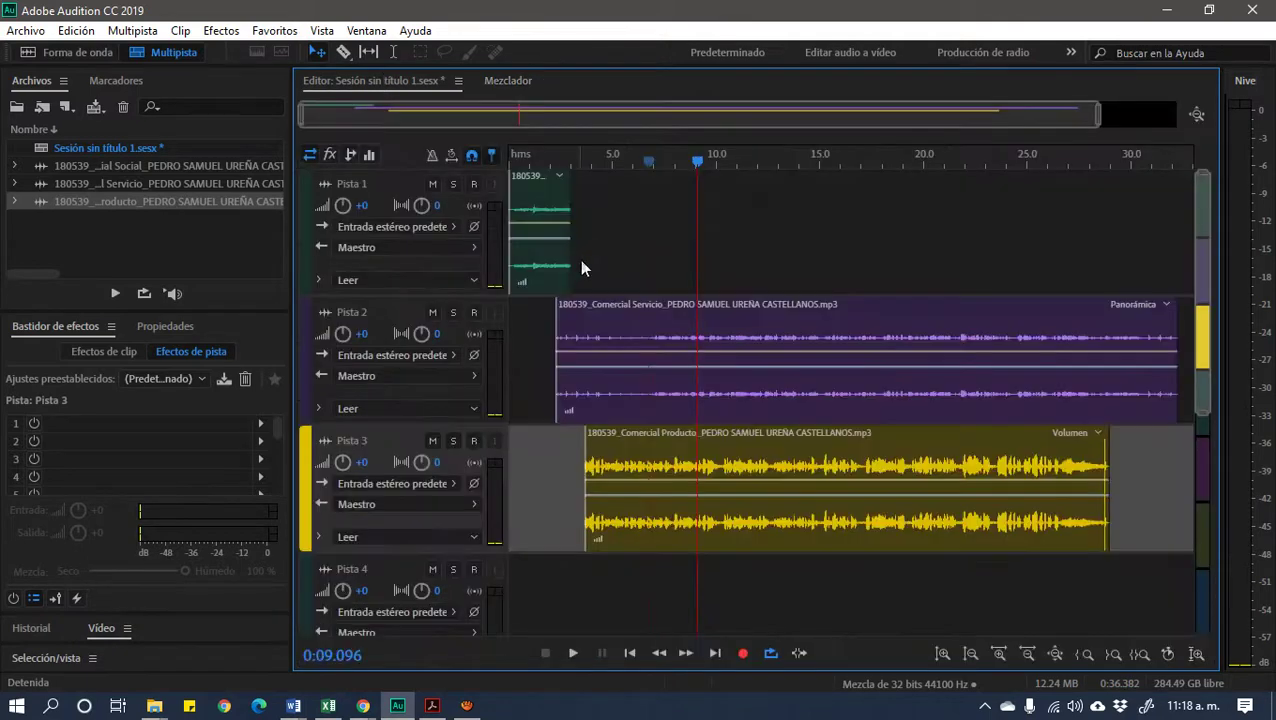
Try raising the volume envelope of the clip on track 1 by about 1.7 dB
click(541, 230)
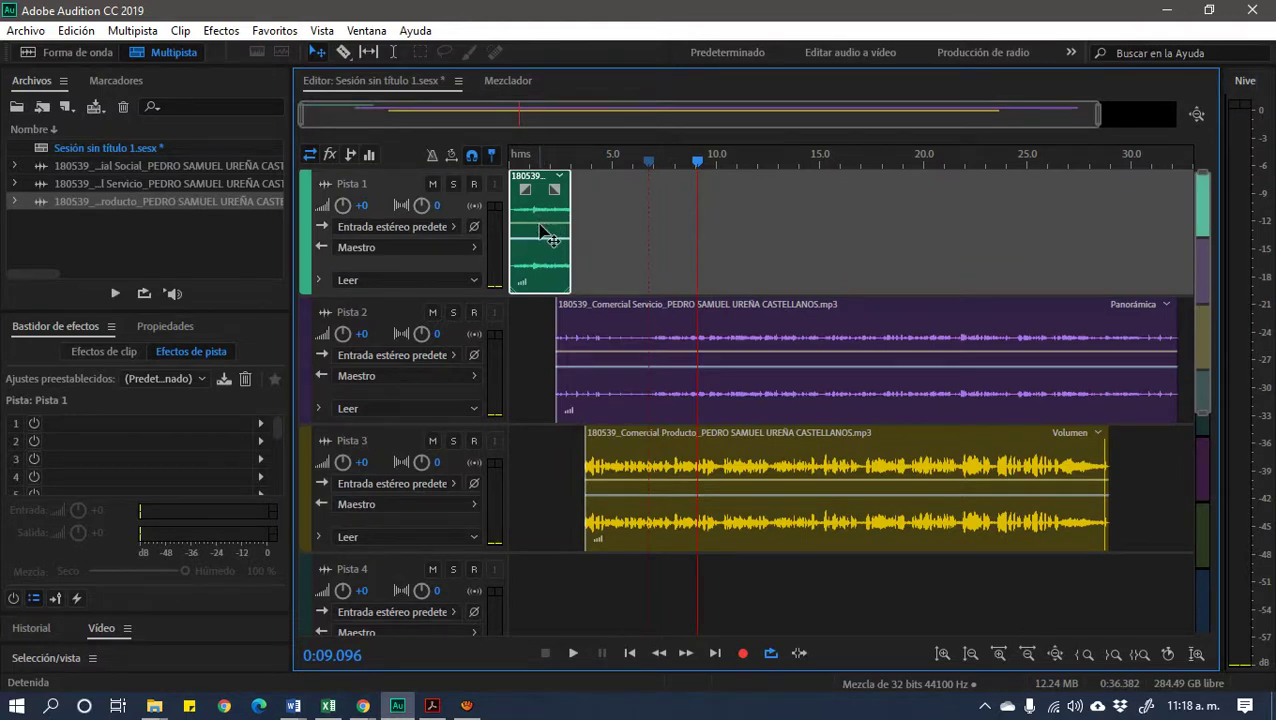
mouse_move(545, 229)
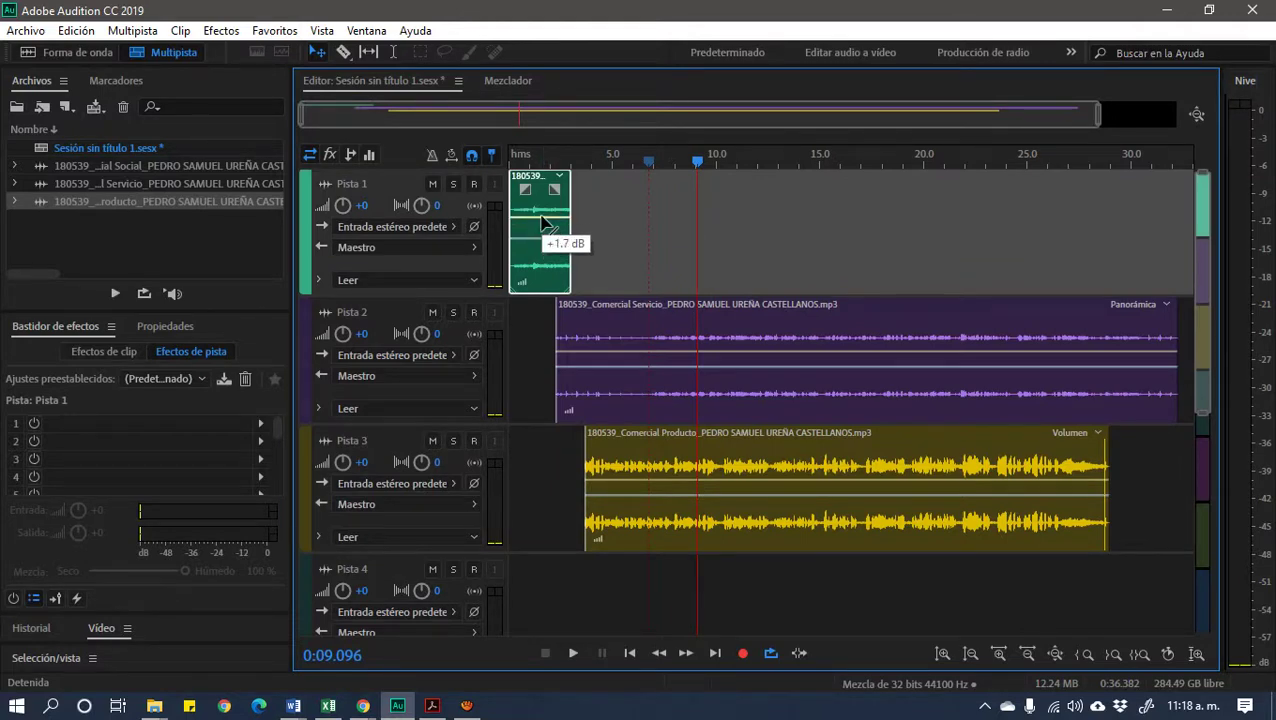
Open the Comercial Servicio file in the waveform editor and amplify it heavily until its peaks reach full scale
click(116, 184)
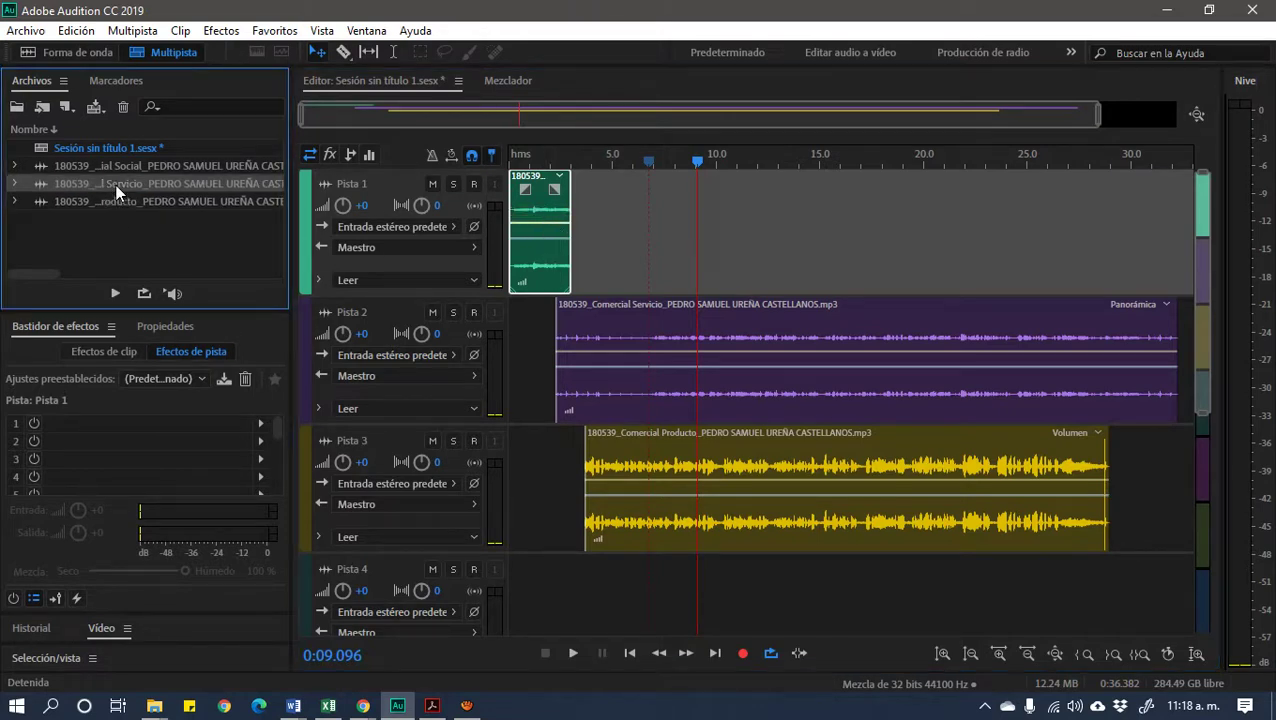
double_click(116, 184)
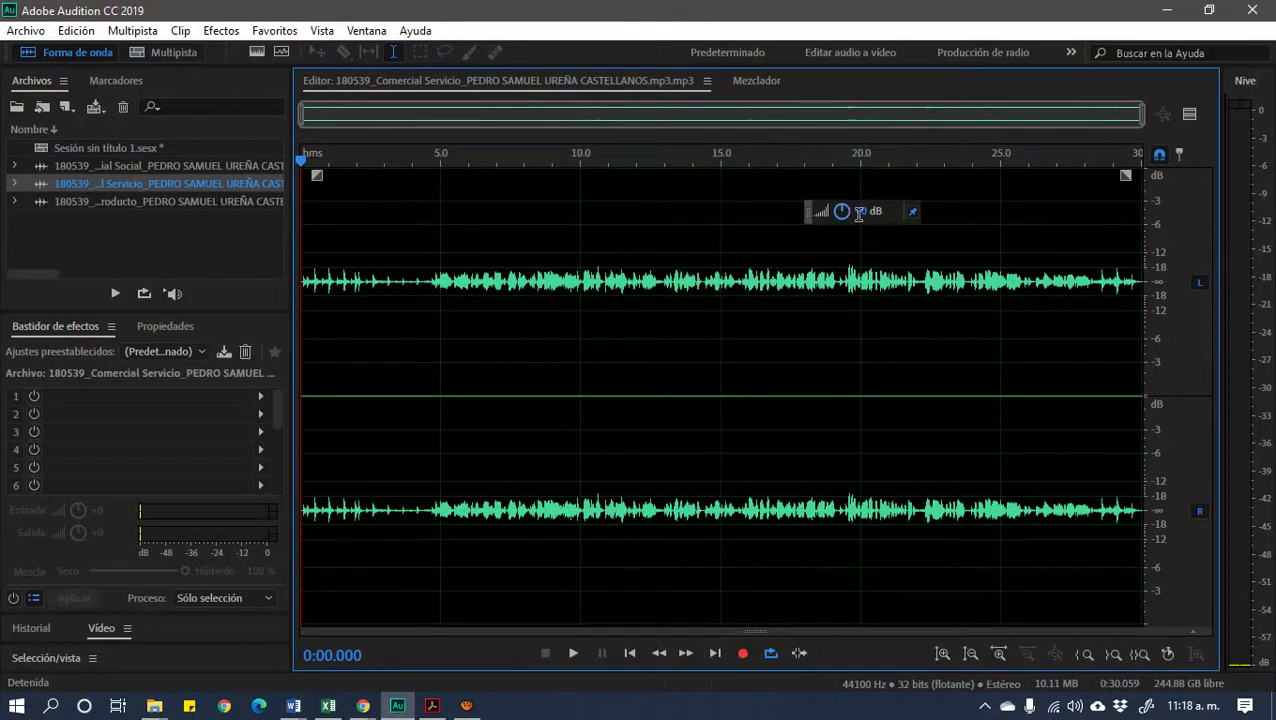
drag(858, 213, 994, 209)
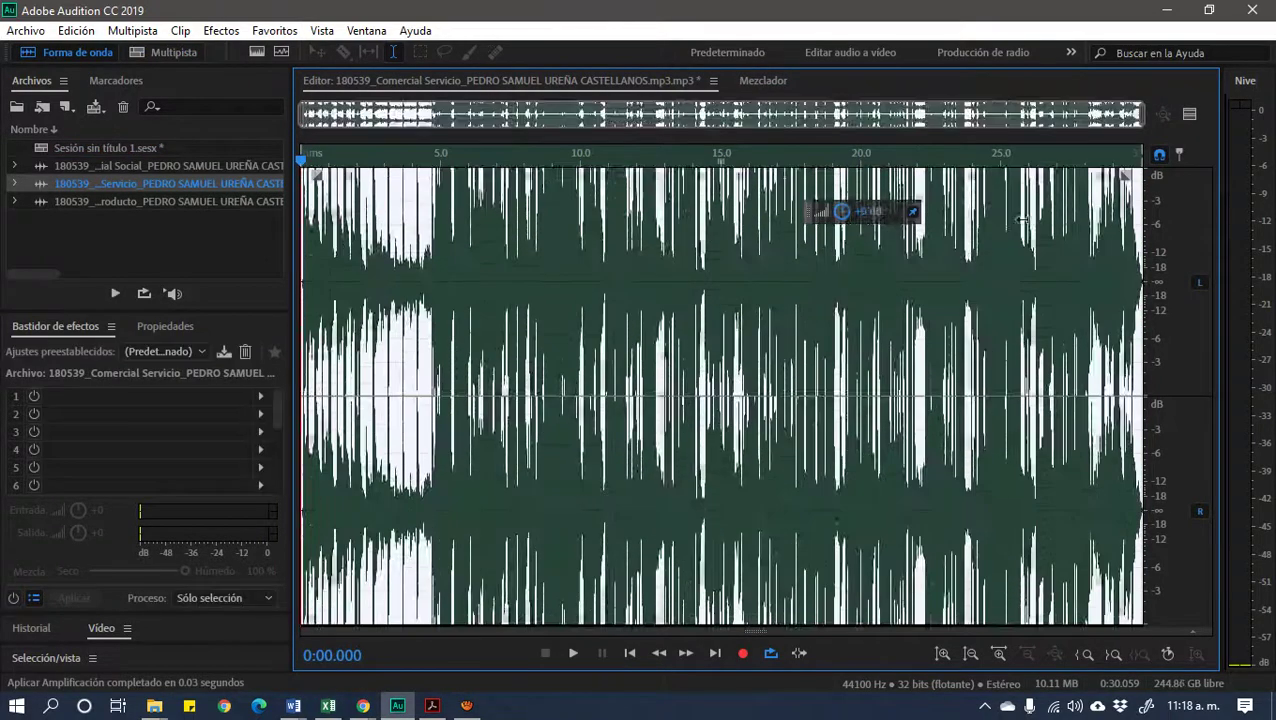
click(663, 258)
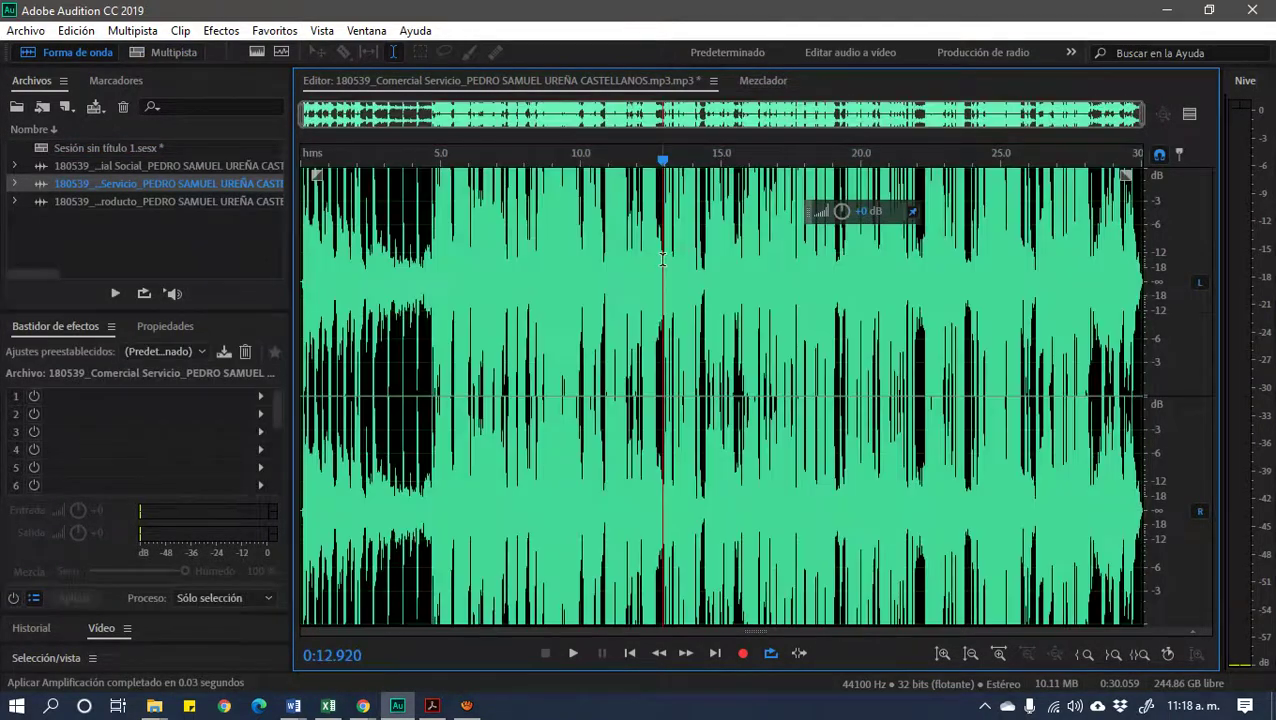
Replace the multitrack session's track 1 clip with the amplified Comercial Servicio file, trimmed to about 2.3 s
double_click(85, 149)
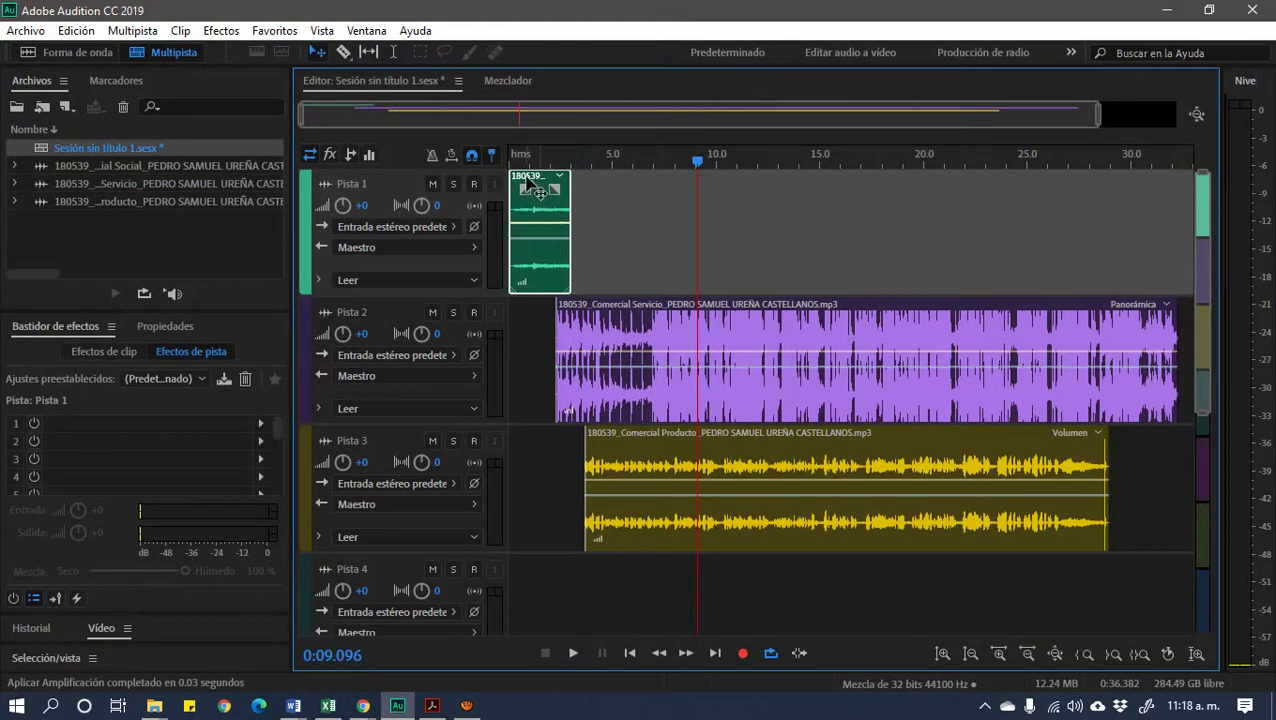
key(Delete)
click(45, 187)
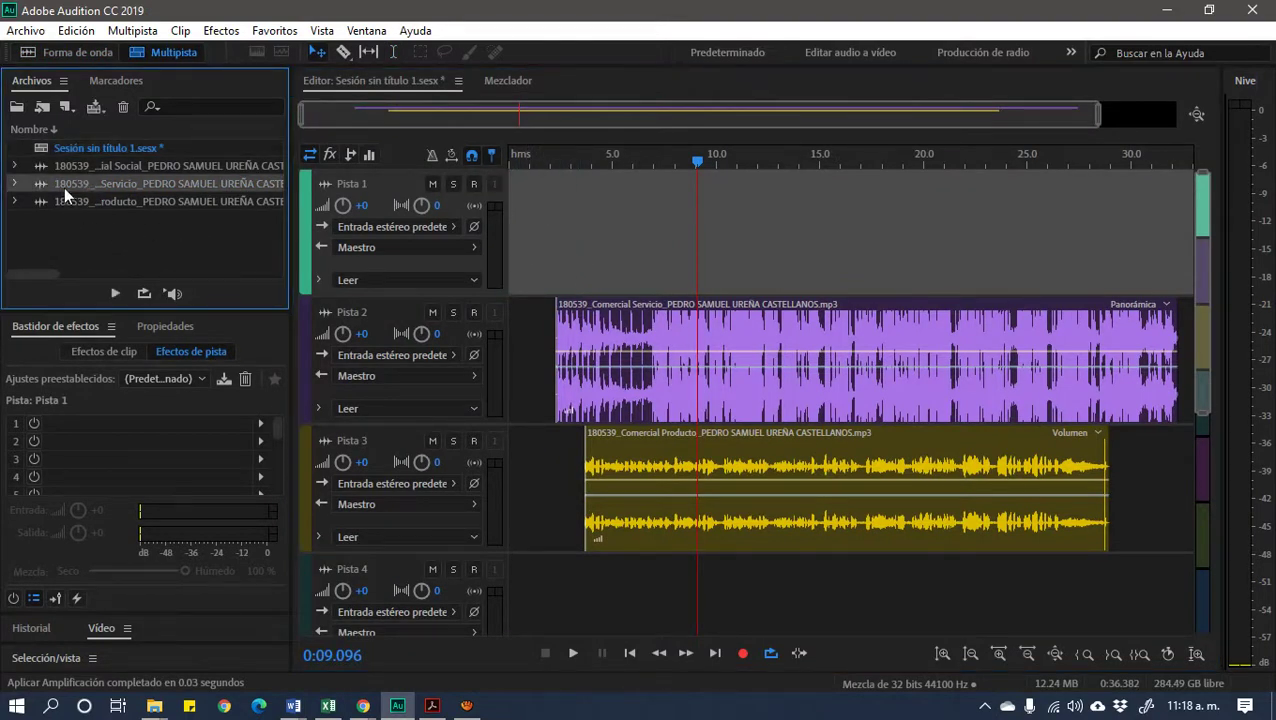
drag(64, 187, 512, 192)
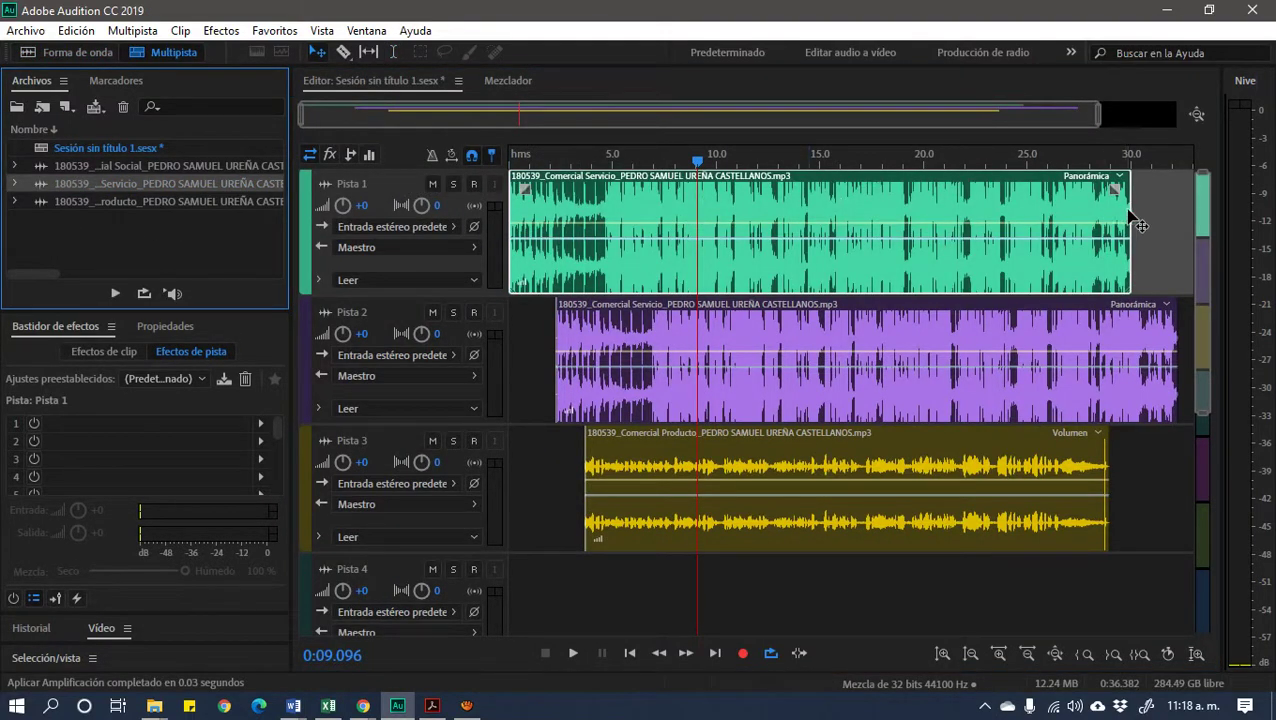
drag(1130, 226, 565, 187)
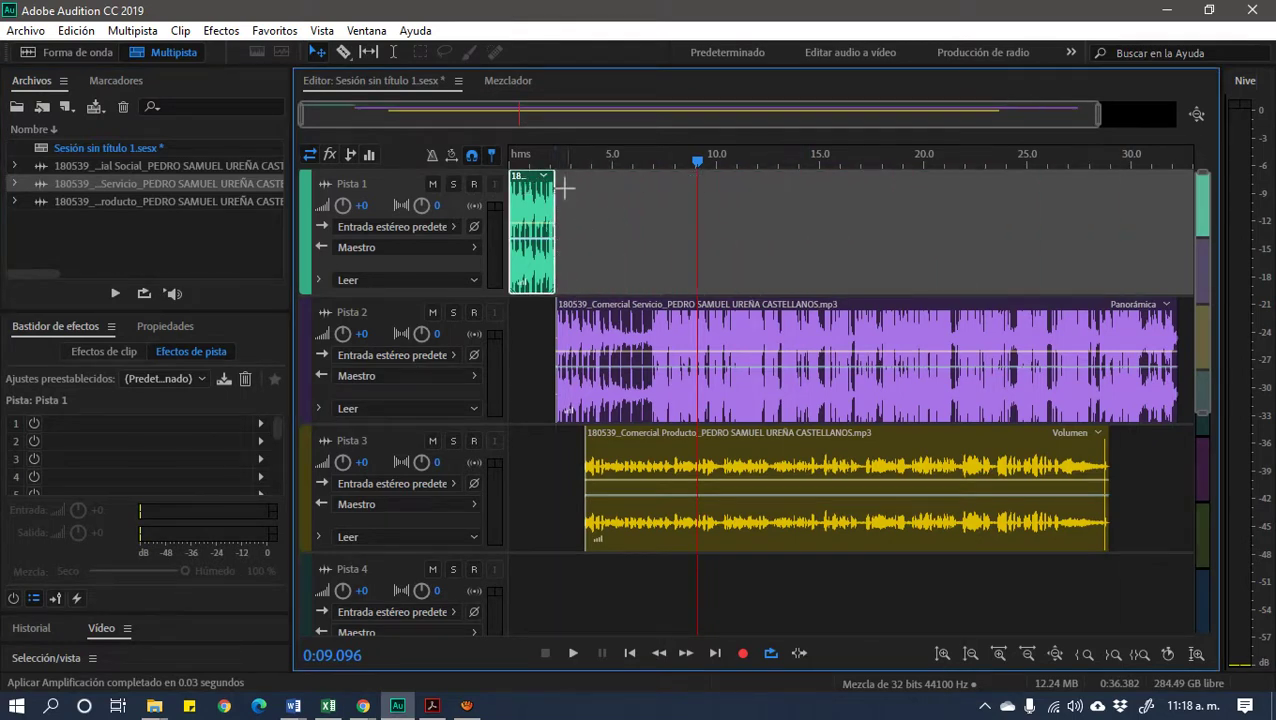
Play the track 1 clip from the start, lower its volume envelope strongly, and play it again to check the level
click(516, 157)
key(space)
key(space)
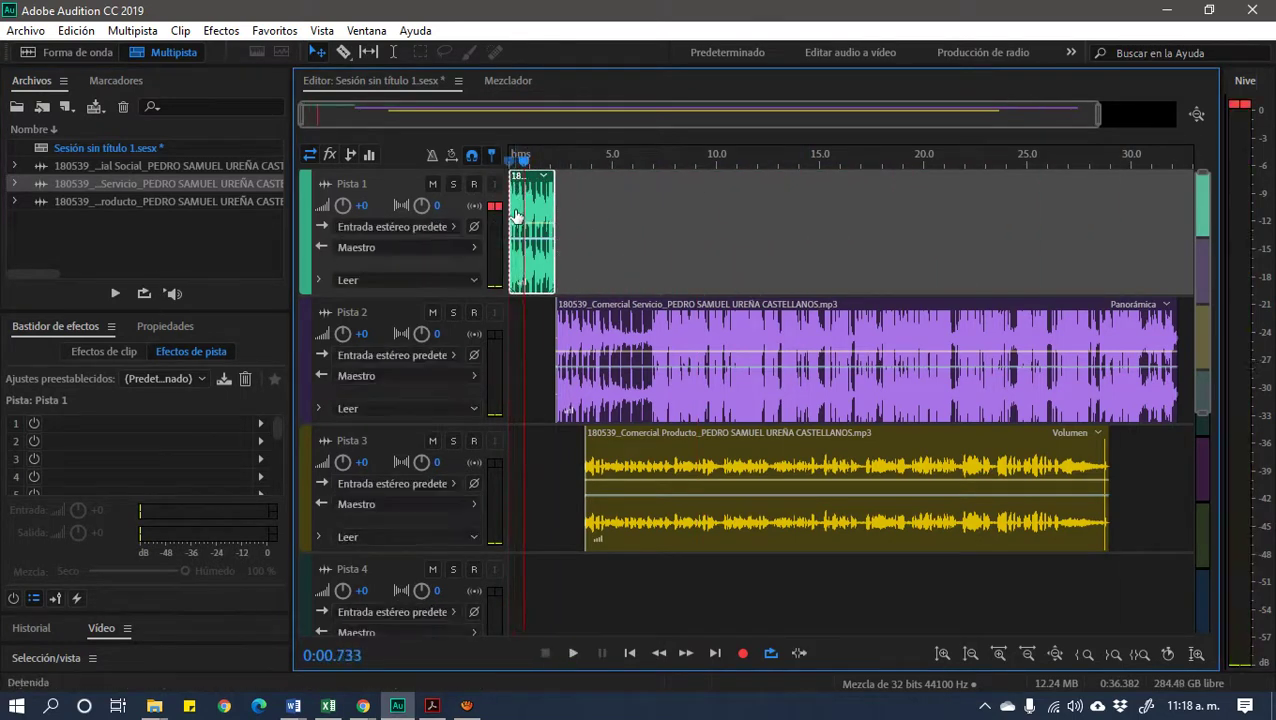
drag(538, 232, 540, 272)
key(space)
key(space)
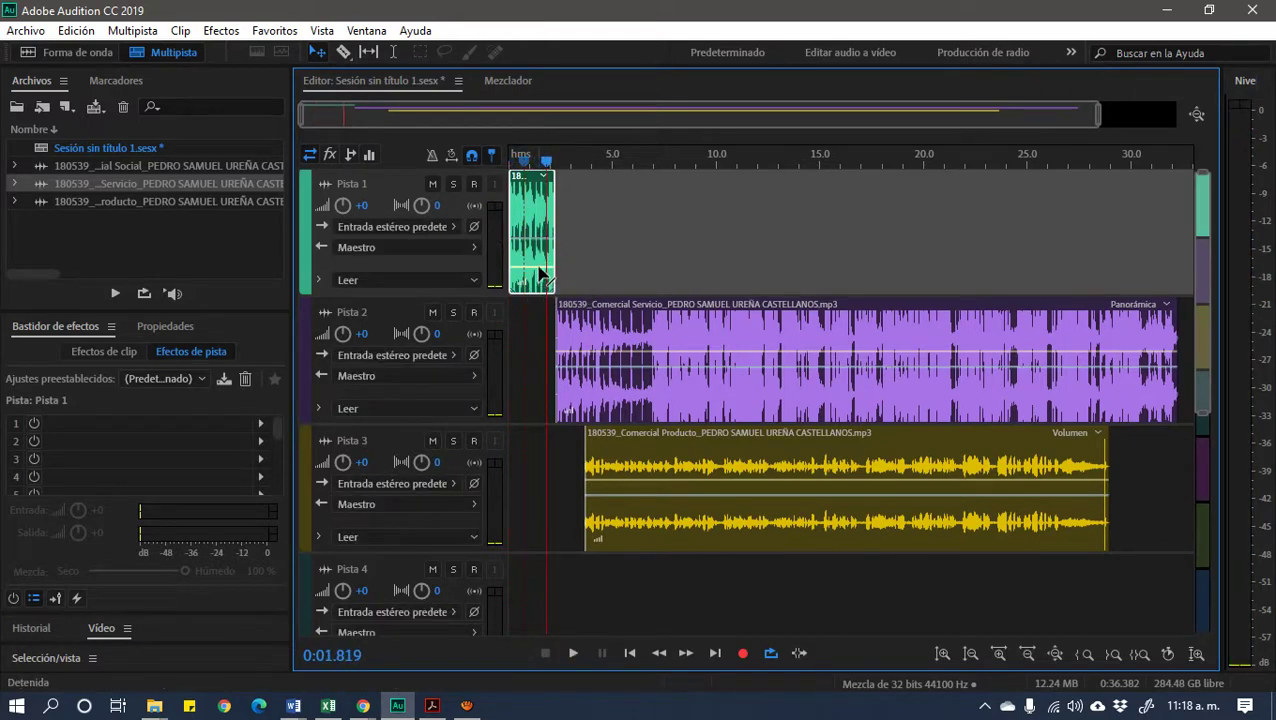
Replay the track 1 clip, raise its lowered volume envelope slightly, recheck the level, and return the playhead to the start
key(space)
drag(546, 160, 498, 165)
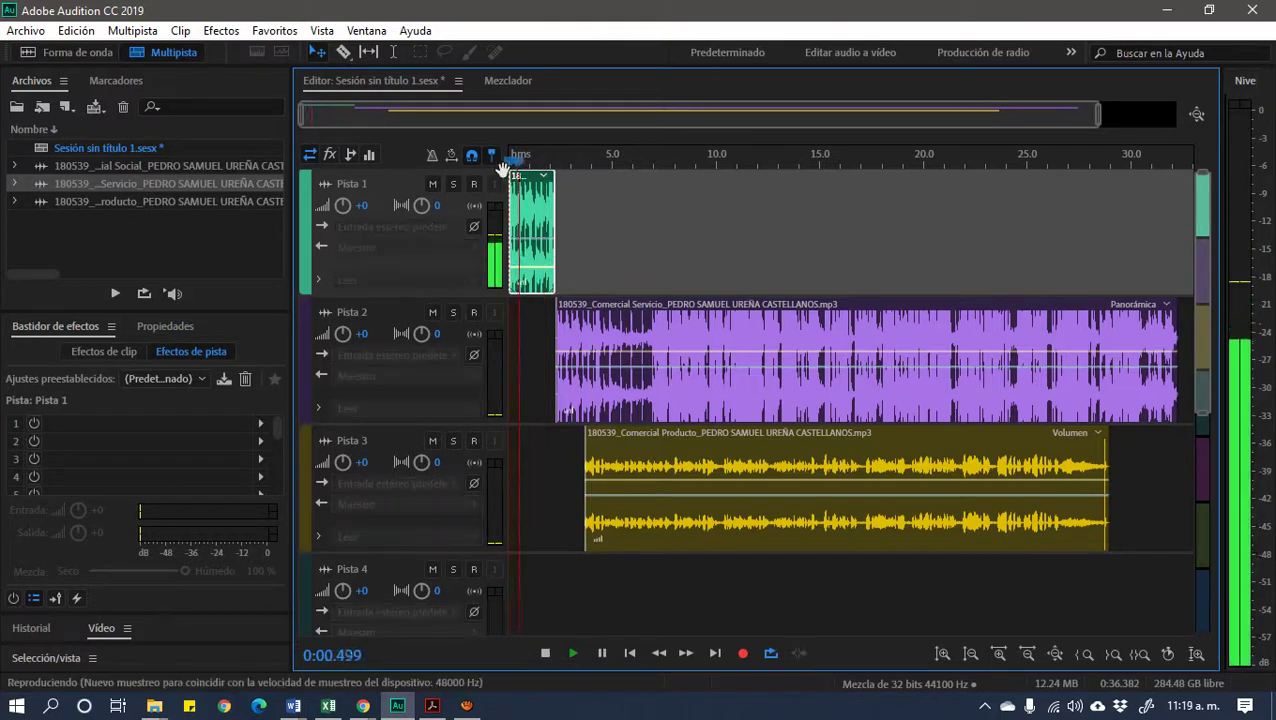
key(space)
drag(535, 270, 535, 260)
key(space)
key(space)
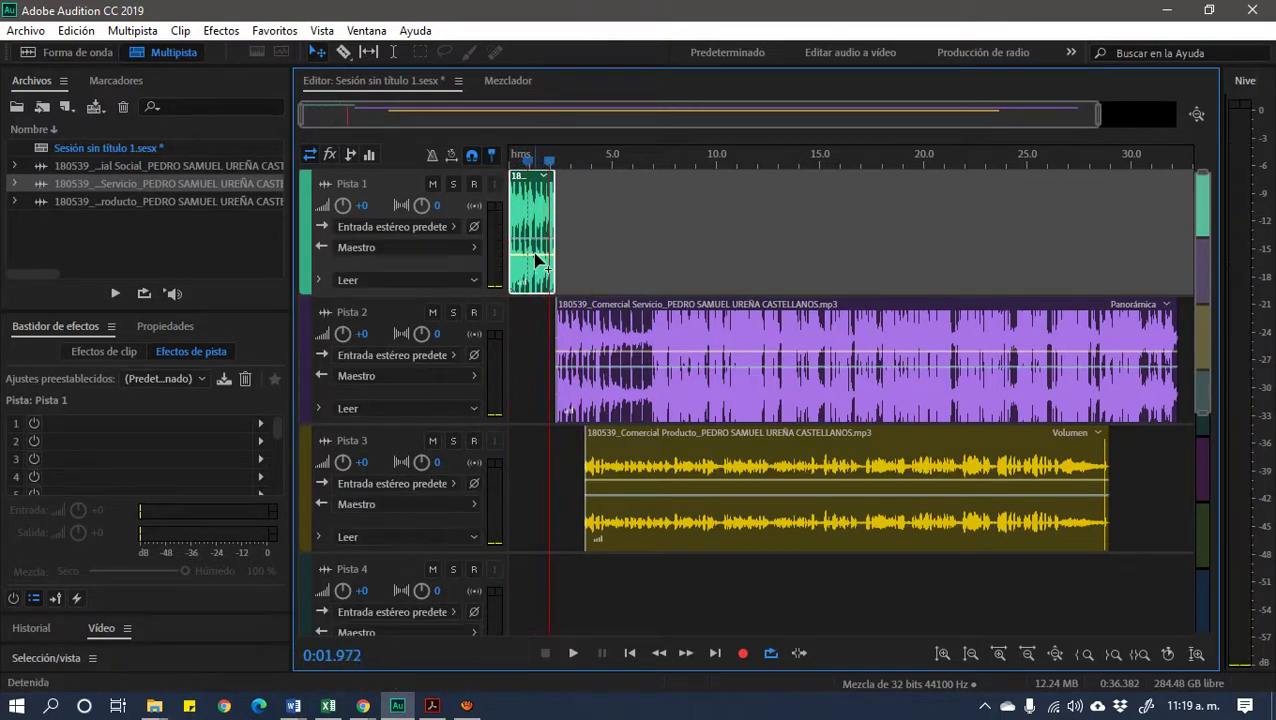
key(space)
key(space)
key(Home)
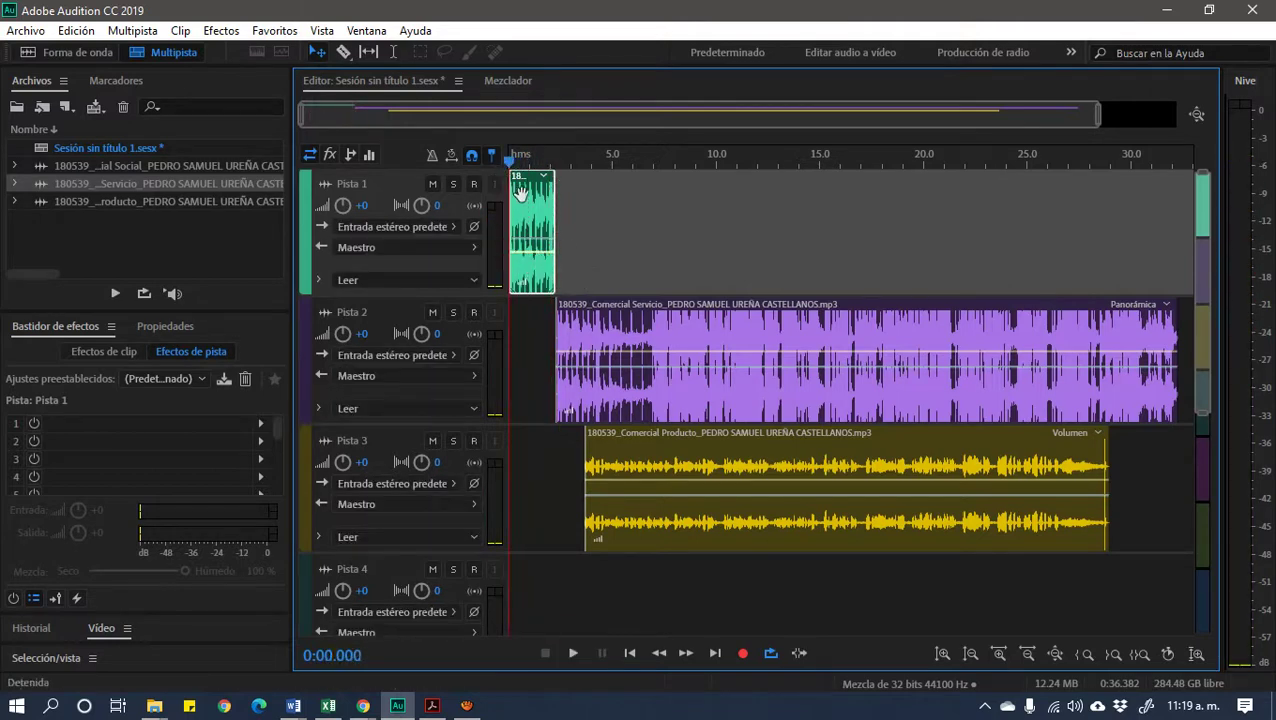
Add a fade-out of about 0.3 s to the end of the track 1 clip and play the session from the start
scroll(560, 118, up, 8)
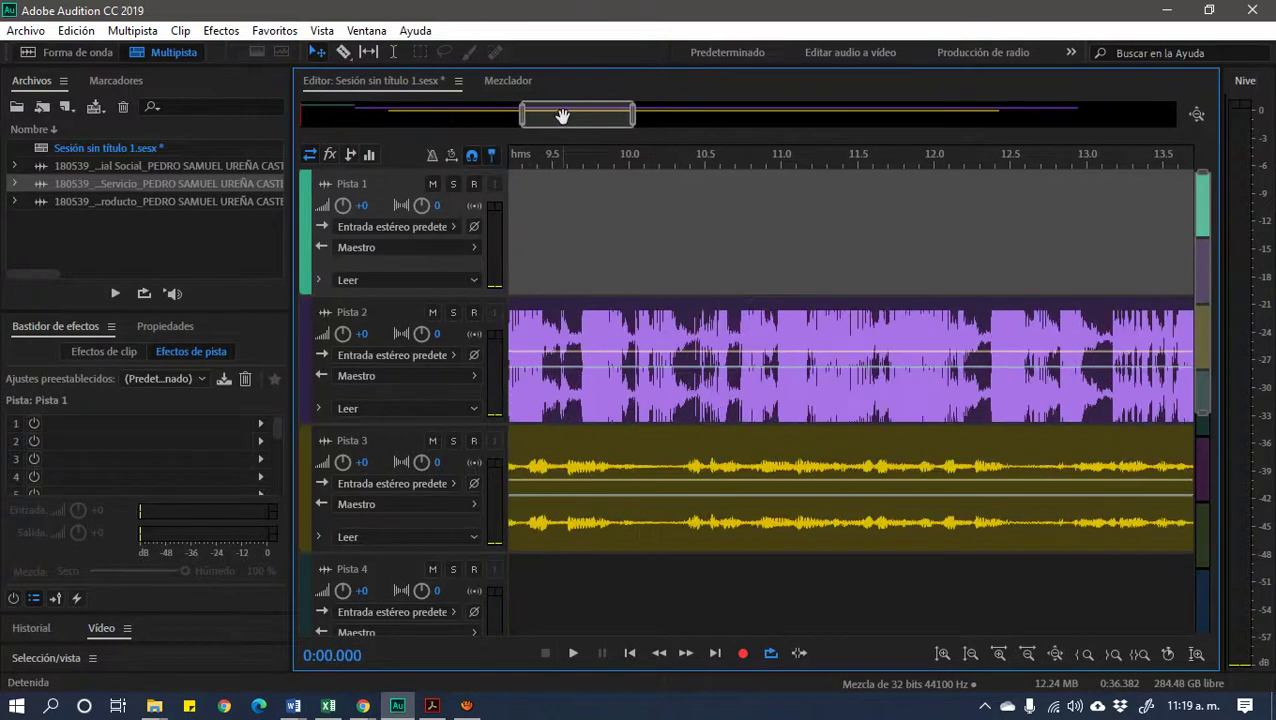
drag(563, 117, 266, 108)
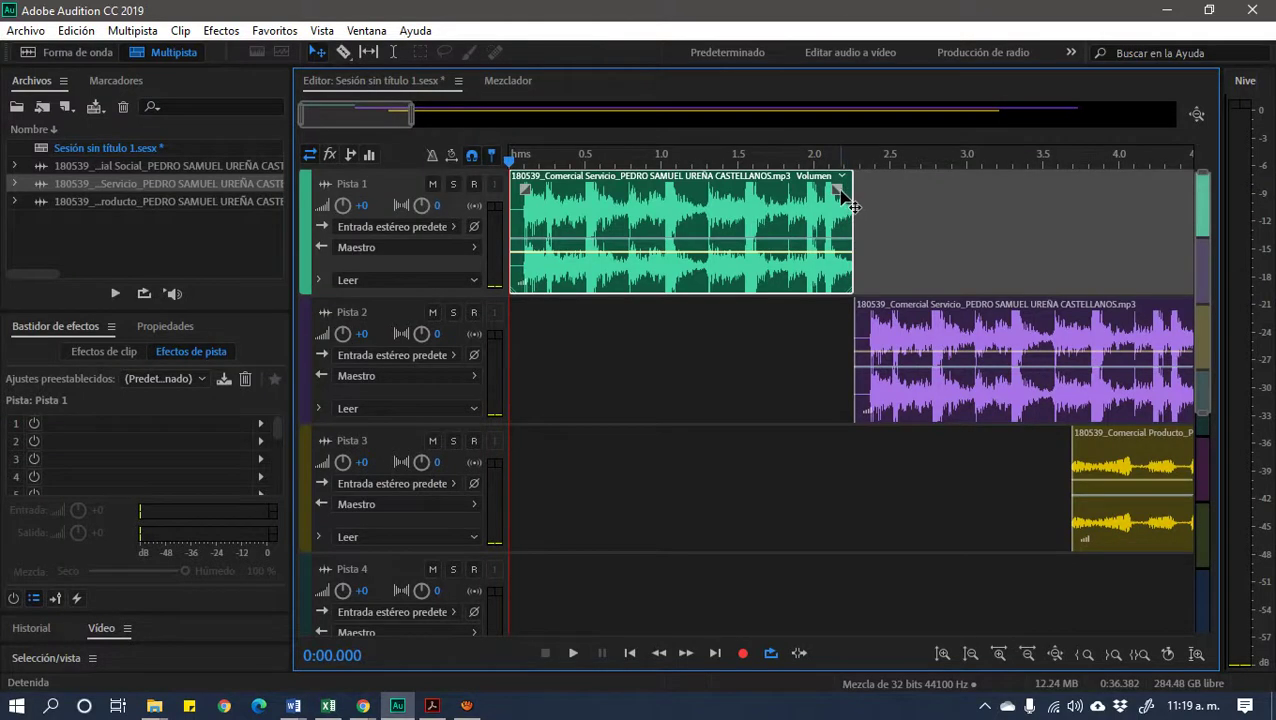
drag(841, 190, 789, 190)
key(space)
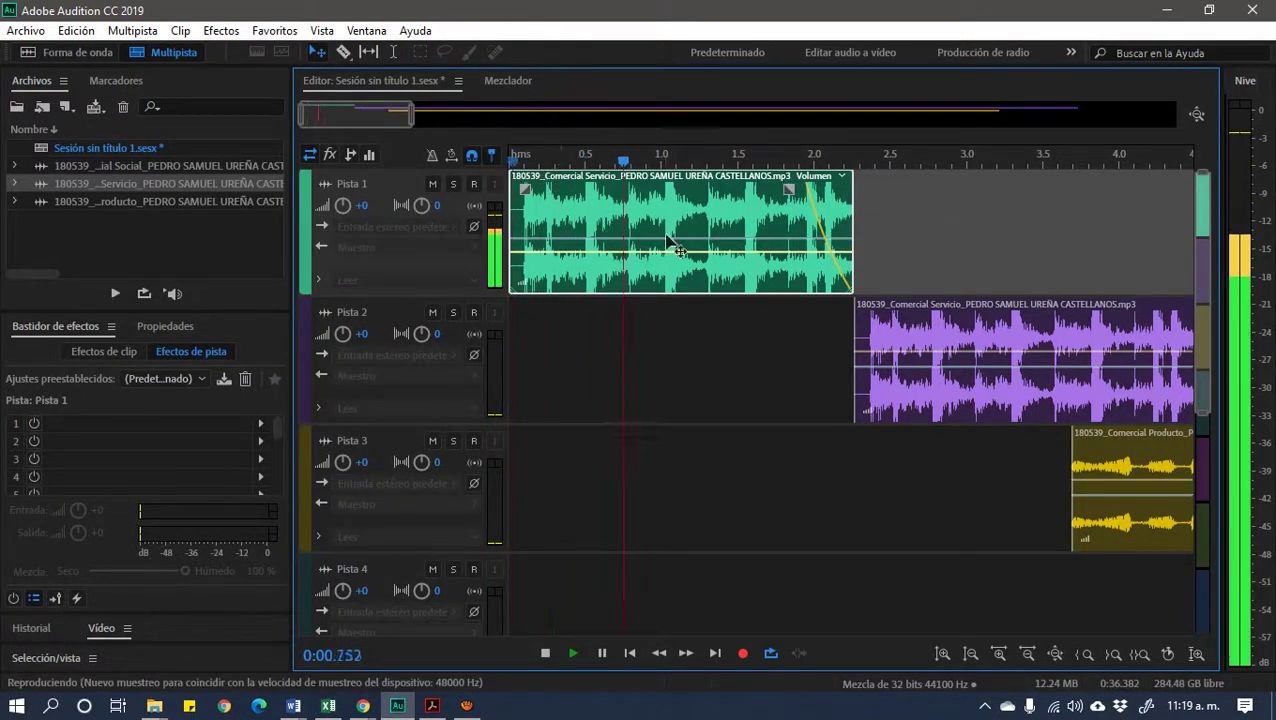
key(space)
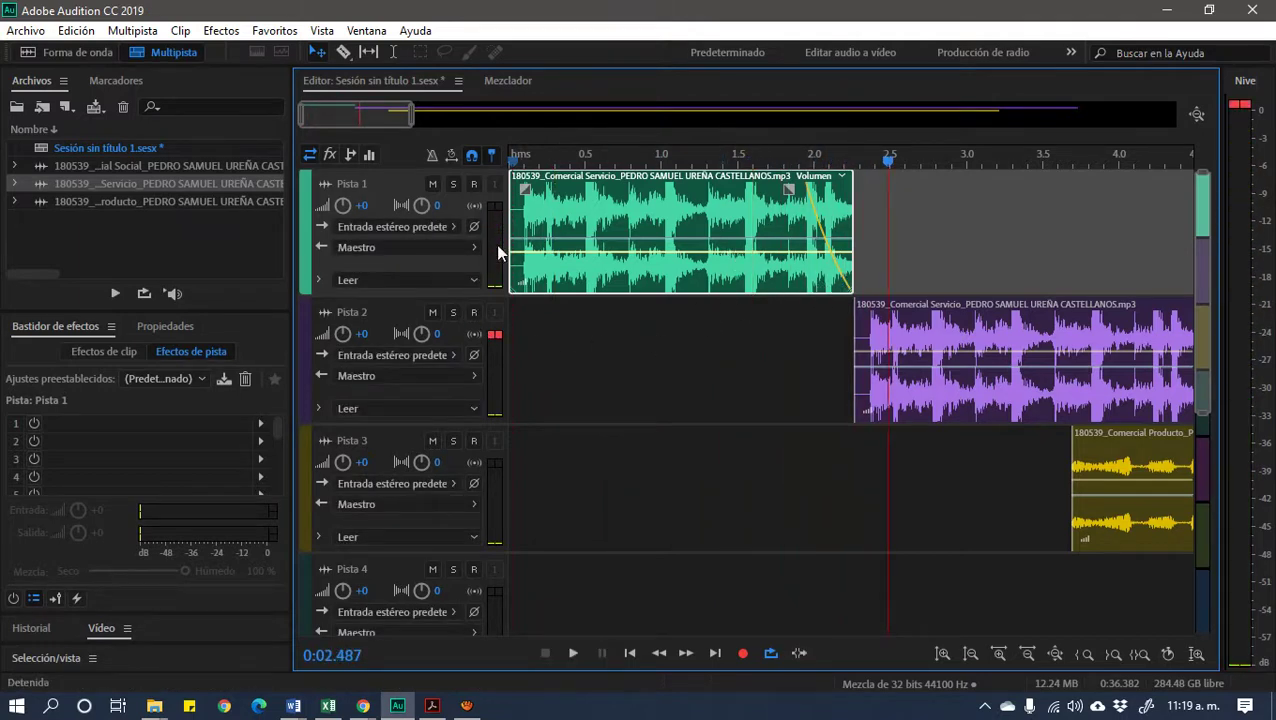
Narrow the file list to widen the multitrack editor and show the whole session
drag(291, 242, 235, 245)
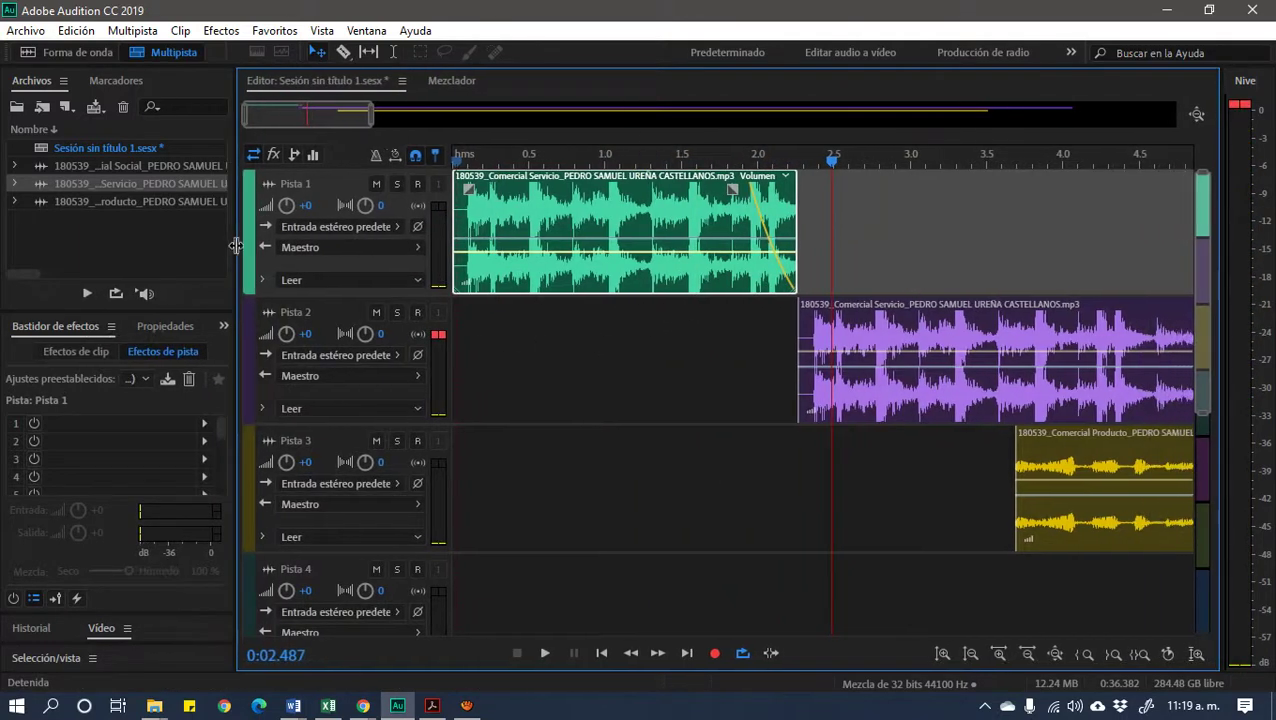
scroll(365, 113, down, 3)
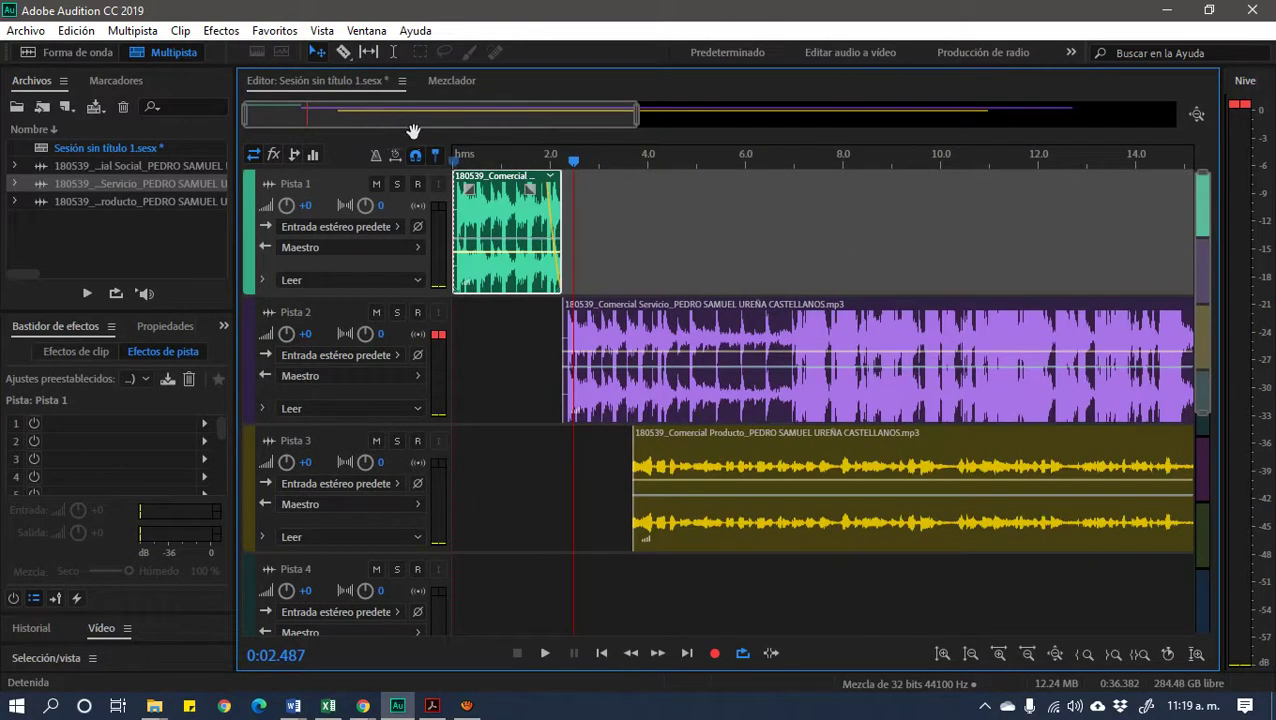
scroll(535, 136, down, 3)
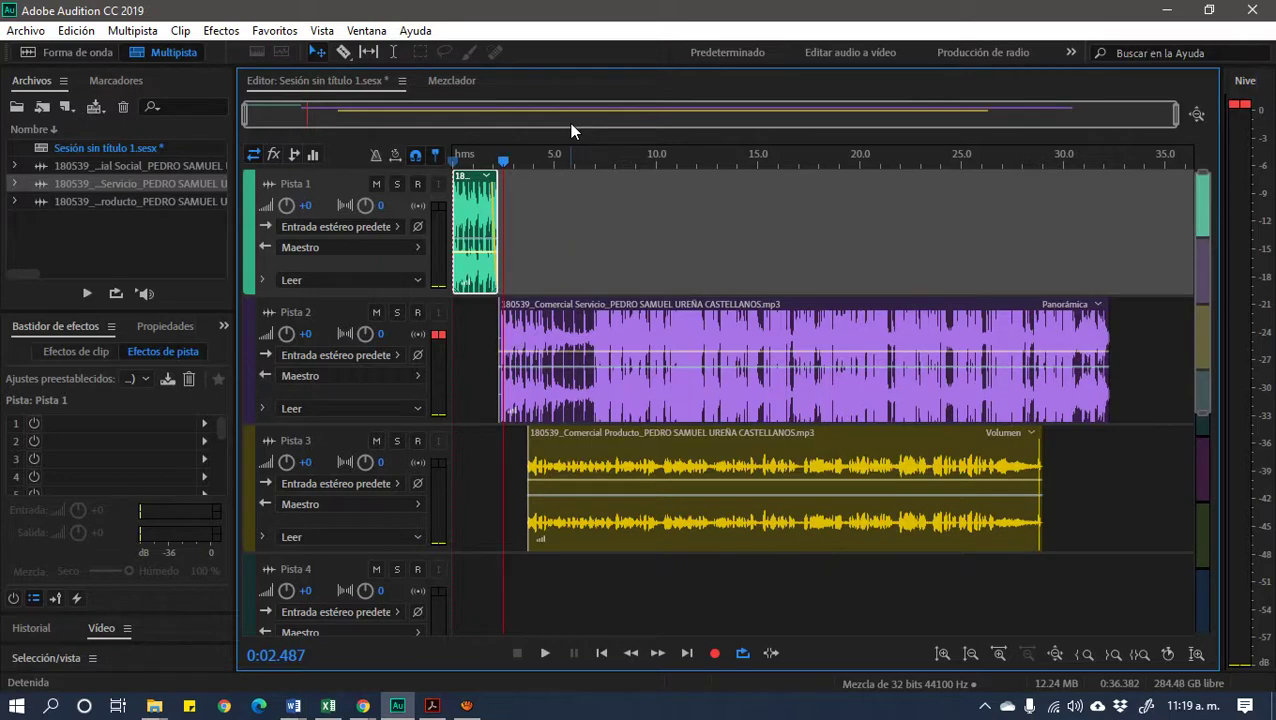
Raise the Comercial Servicio clip's volume envelope slightly on track 2, and lower the Comercial Producto clip's envelope slightly on track 3
click(731, 308)
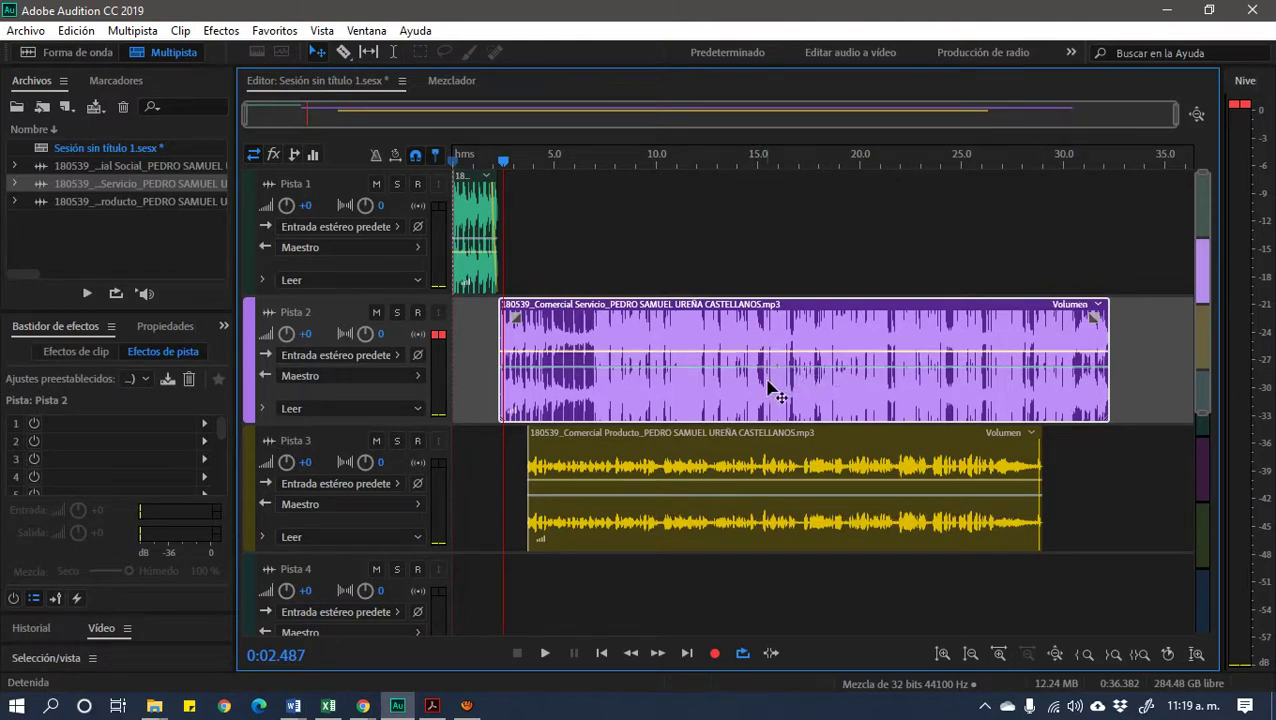
drag(768, 360, 768, 345)
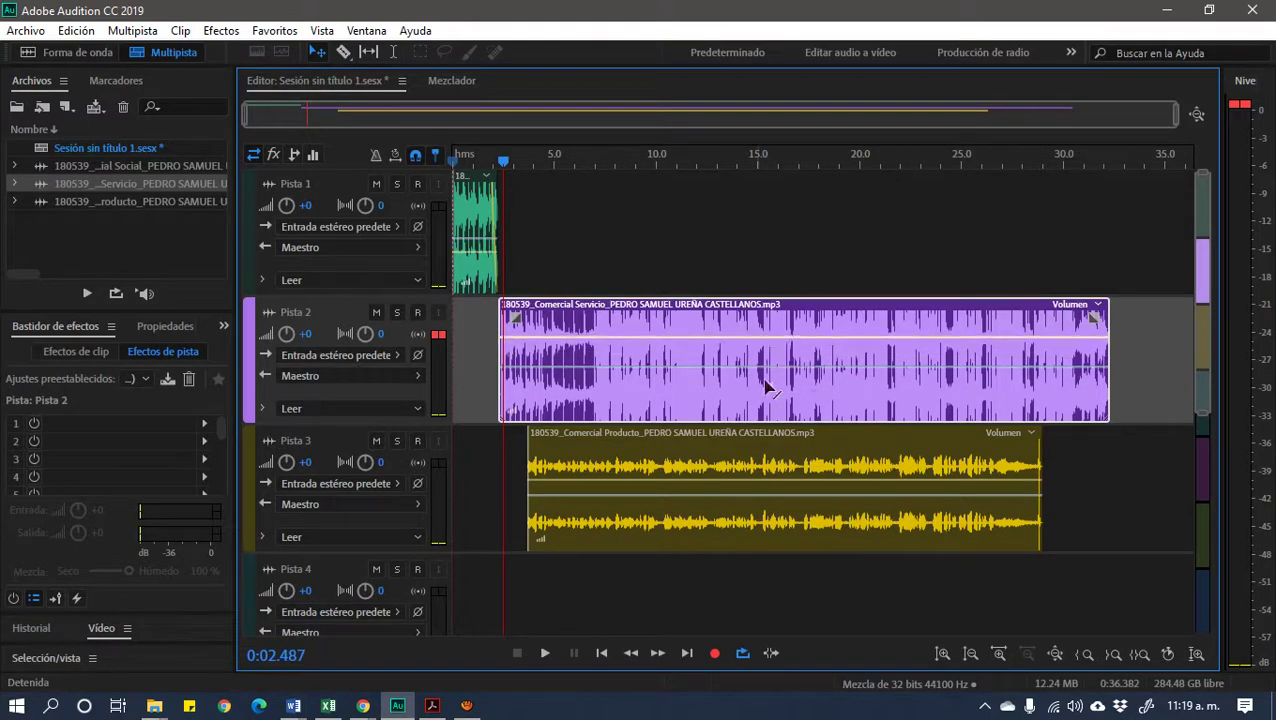
click(790, 487)
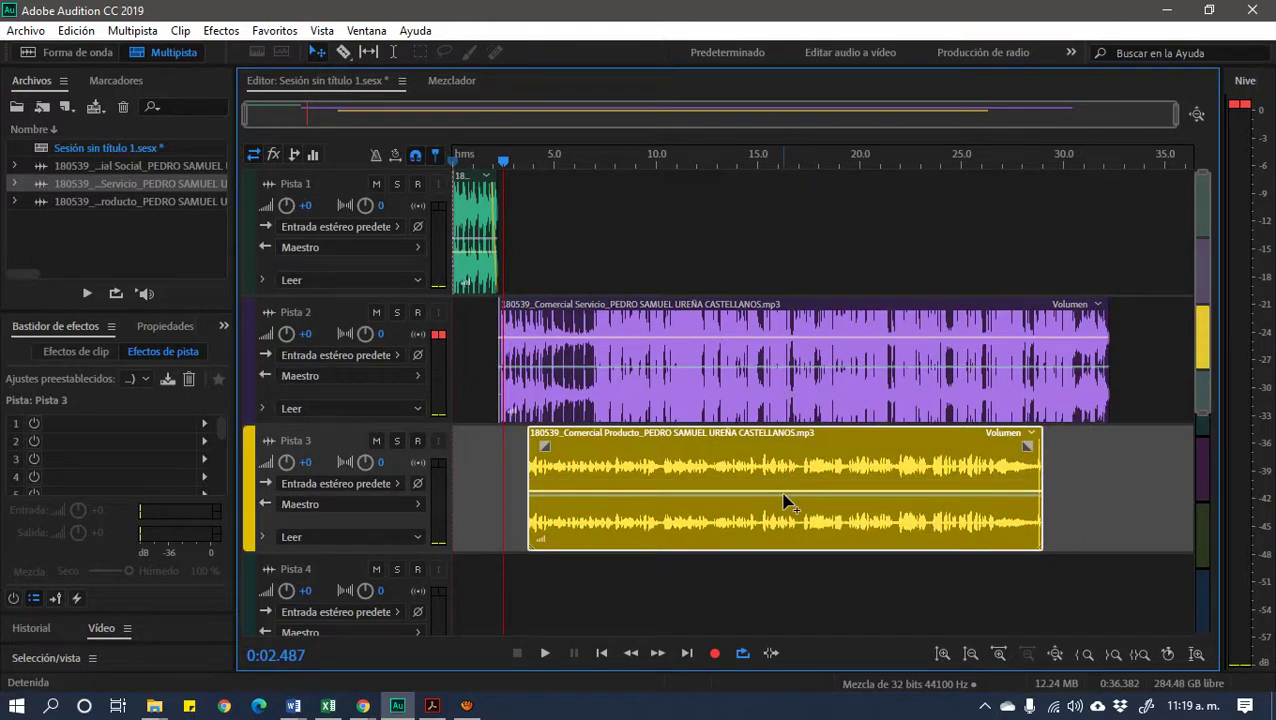